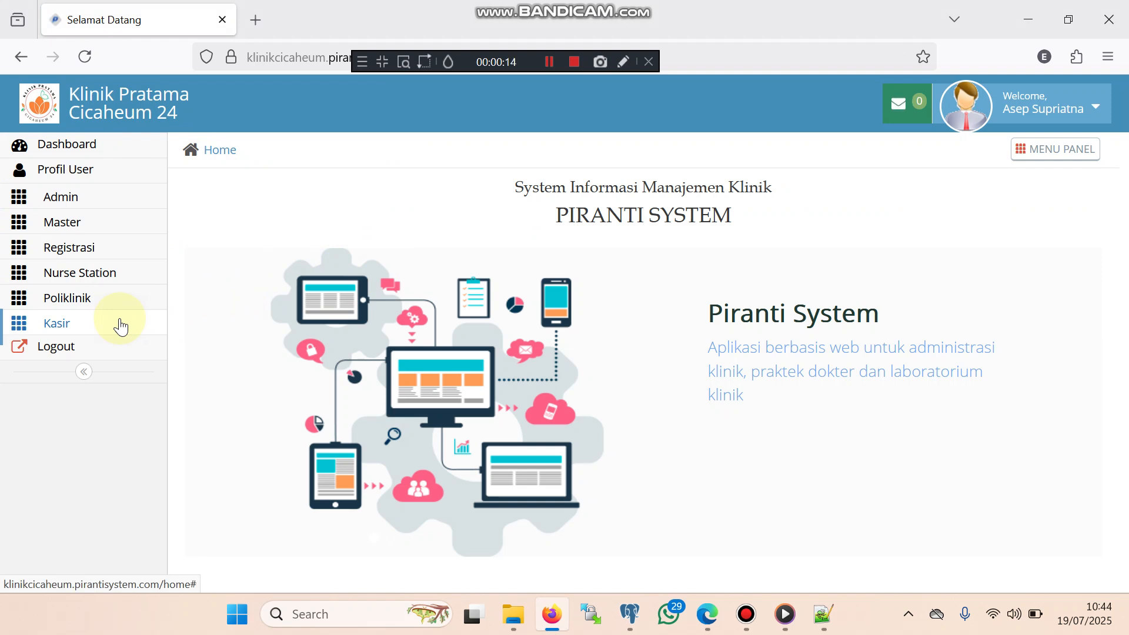
Open Registrasi Rawat Jalan under Registrasi to show the empty 19 Juli 2025 visit list
click(114, 255)
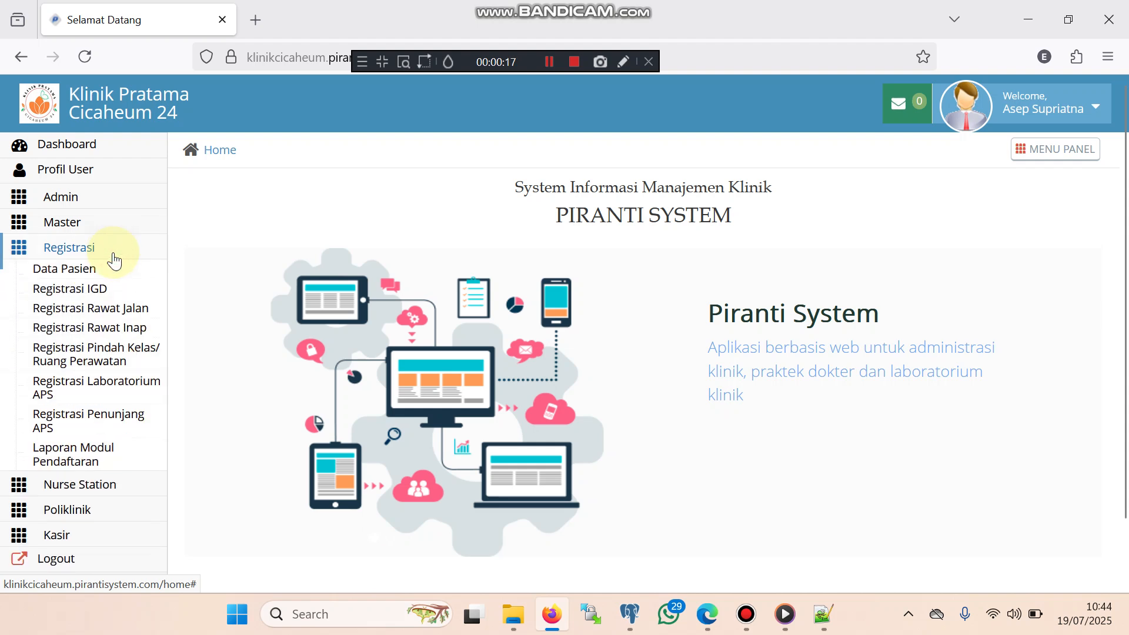
click(113, 316)
click(113, 316)
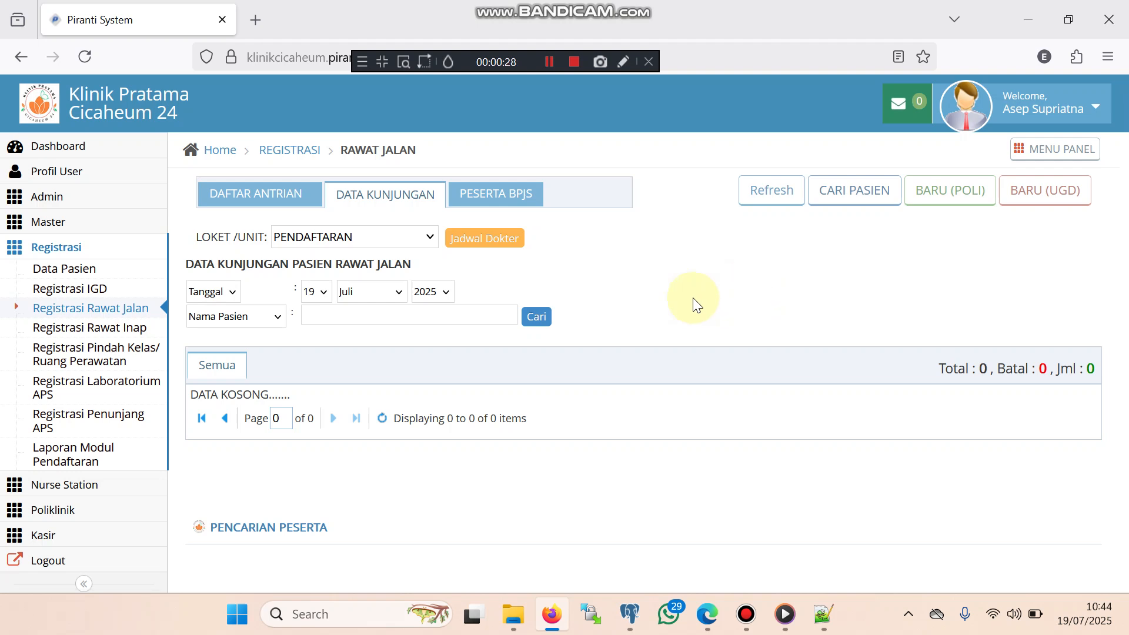
click(474, 318)
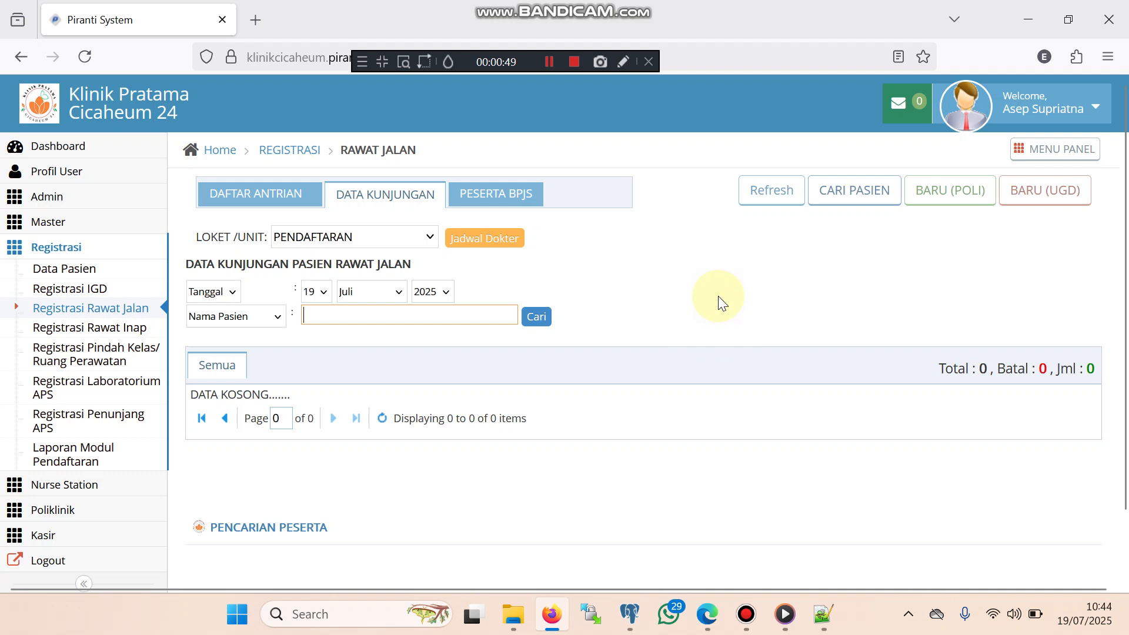
Start a new patient with BARU (POLI), review the form, and focus No.Rekam Medik Lama
click(947, 199)
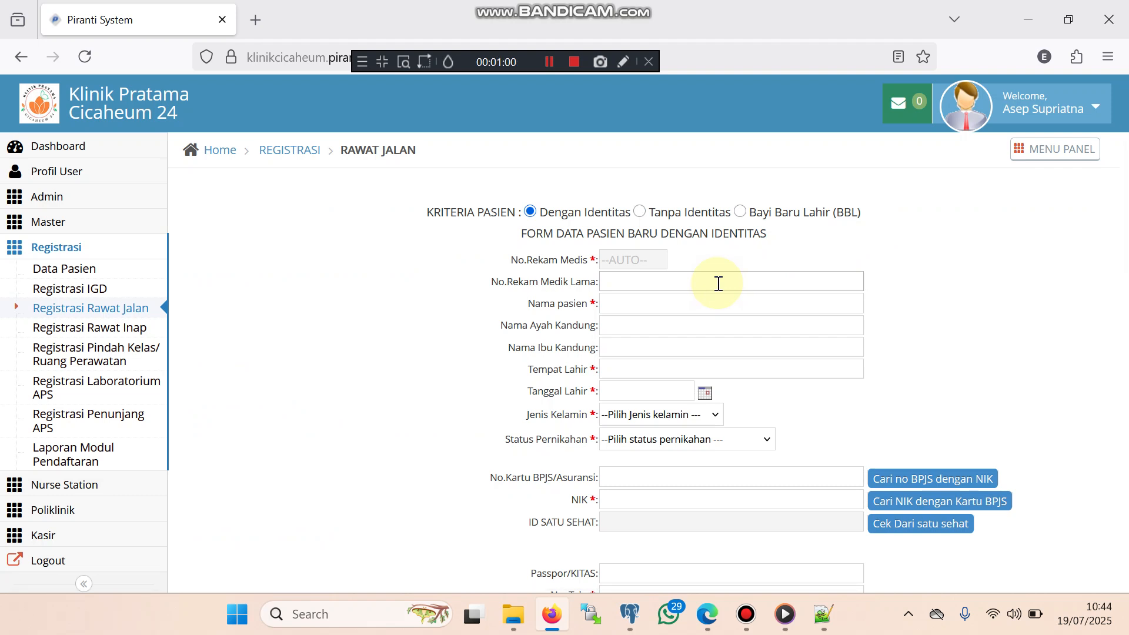
scroll(718, 284, down, 2)
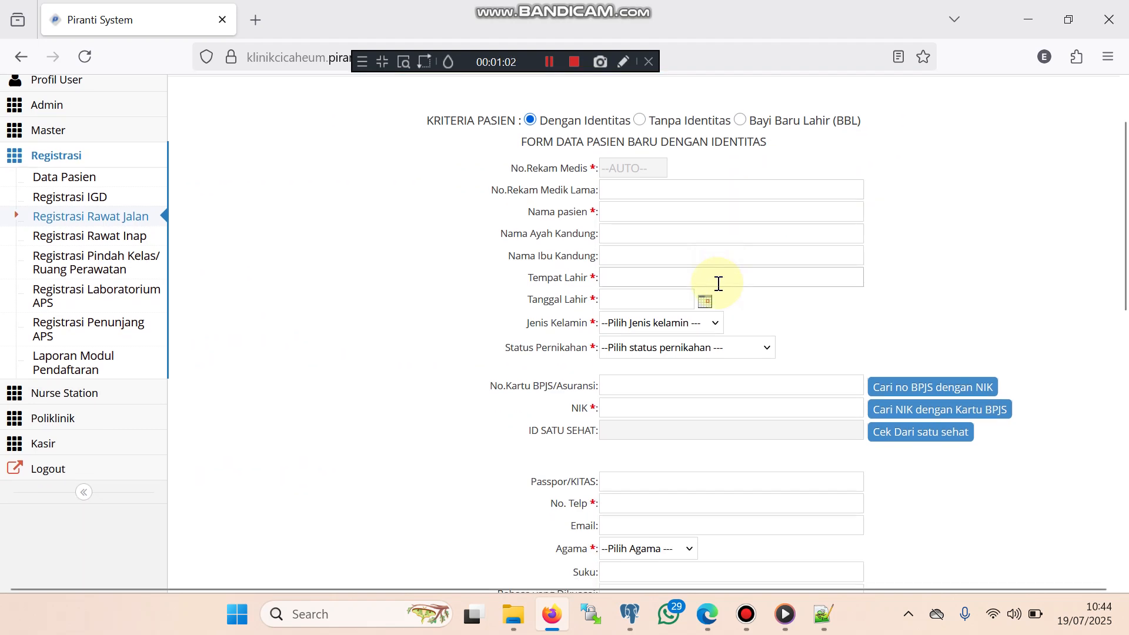
scroll(718, 284, up, 2)
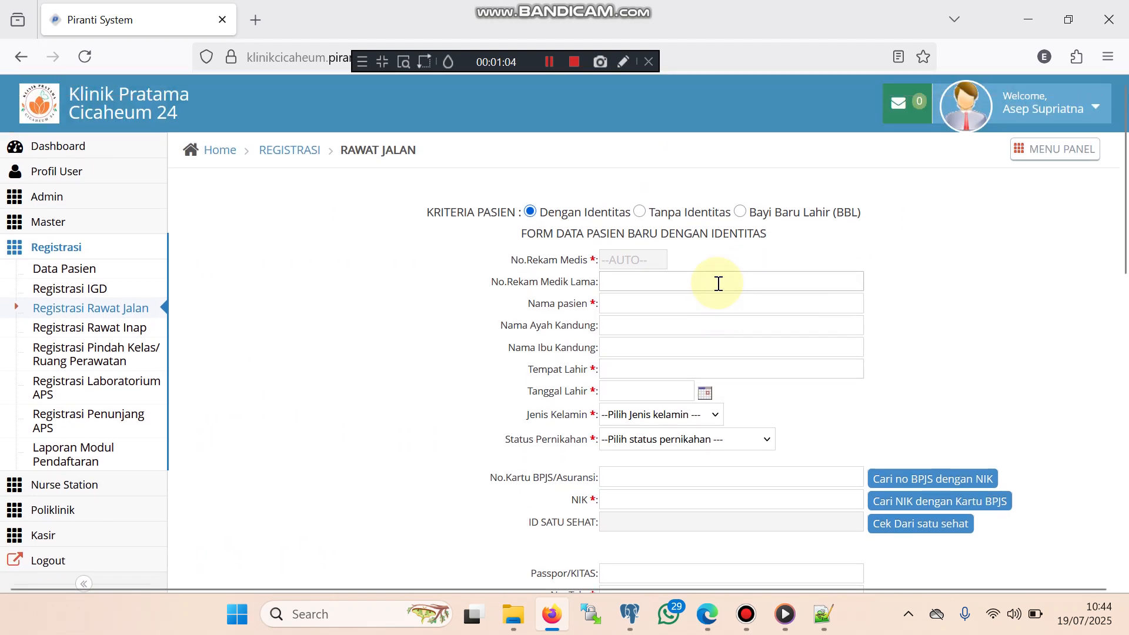
scroll(719, 284, down, 4)
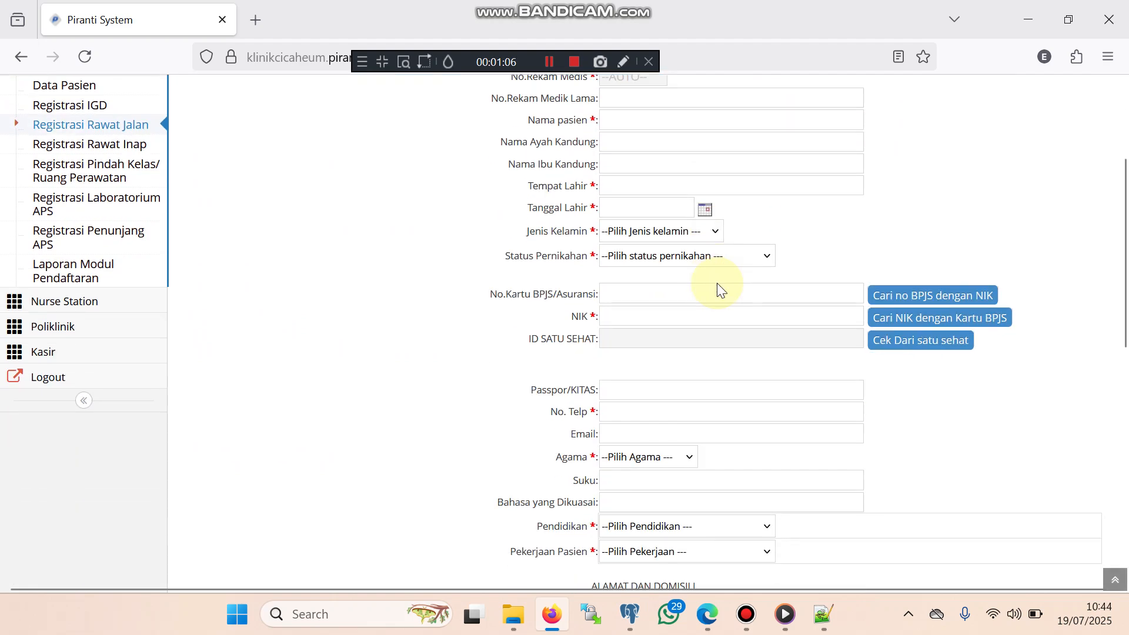
scroll(718, 284, up, 4)
click(617, 282)
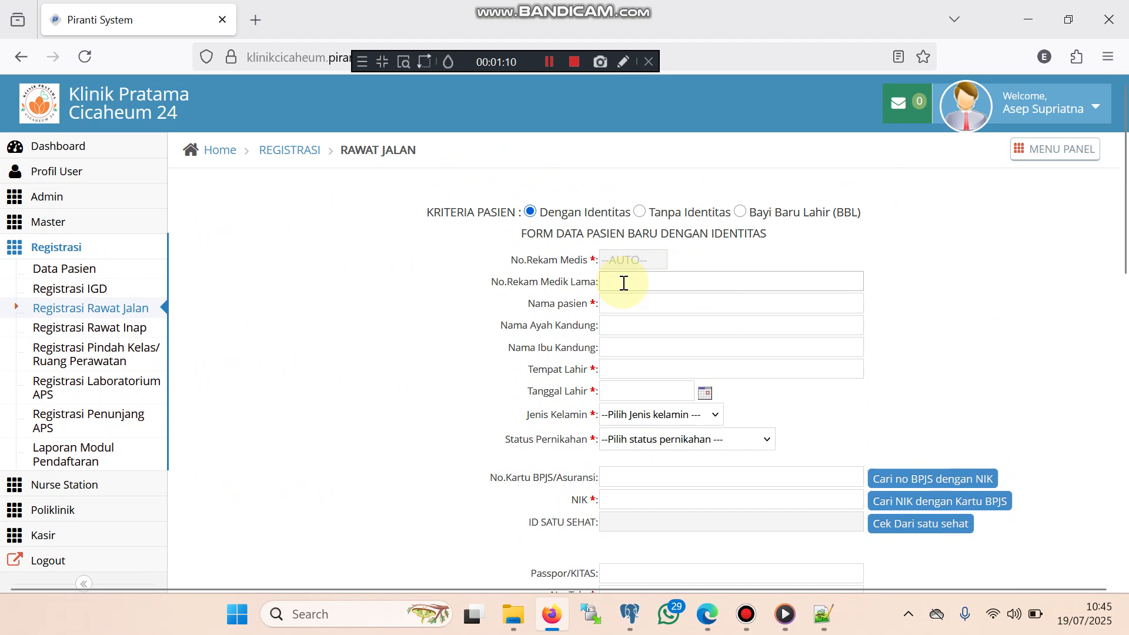
click(627, 283)
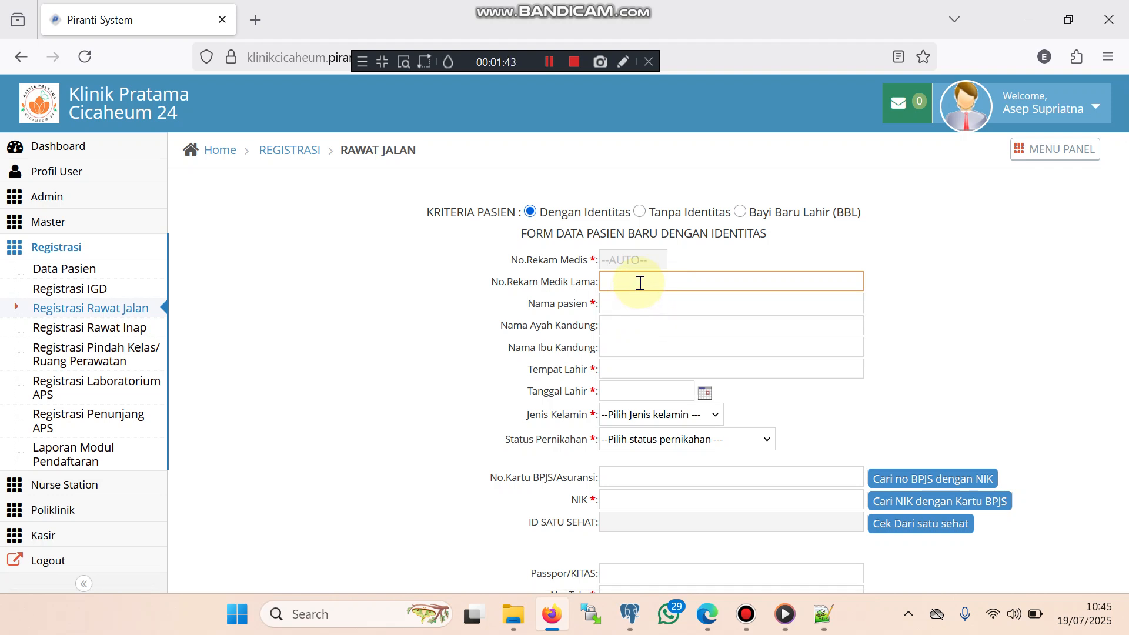
Enter the old medical record number and the patient's full name, correcting the record prefix
text(C0001)
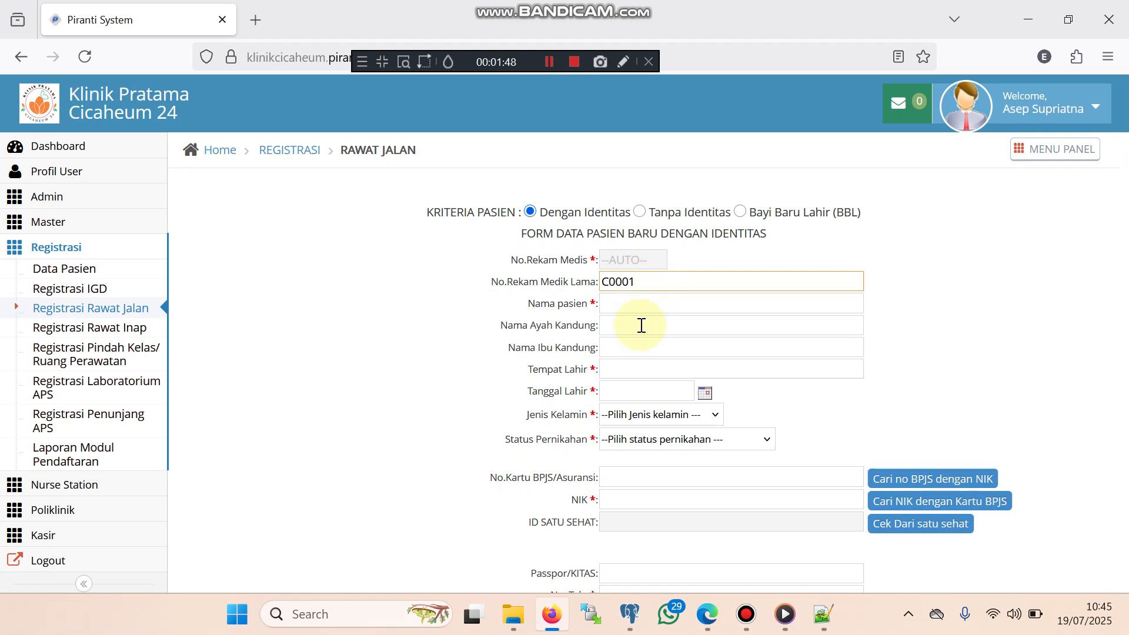
click(620, 303)
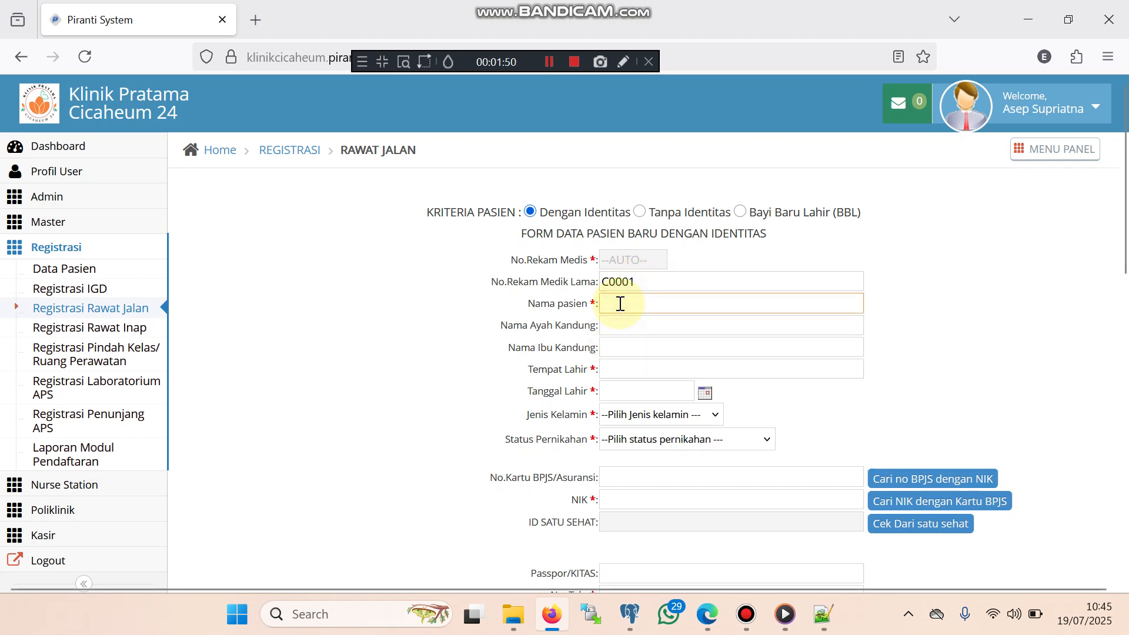
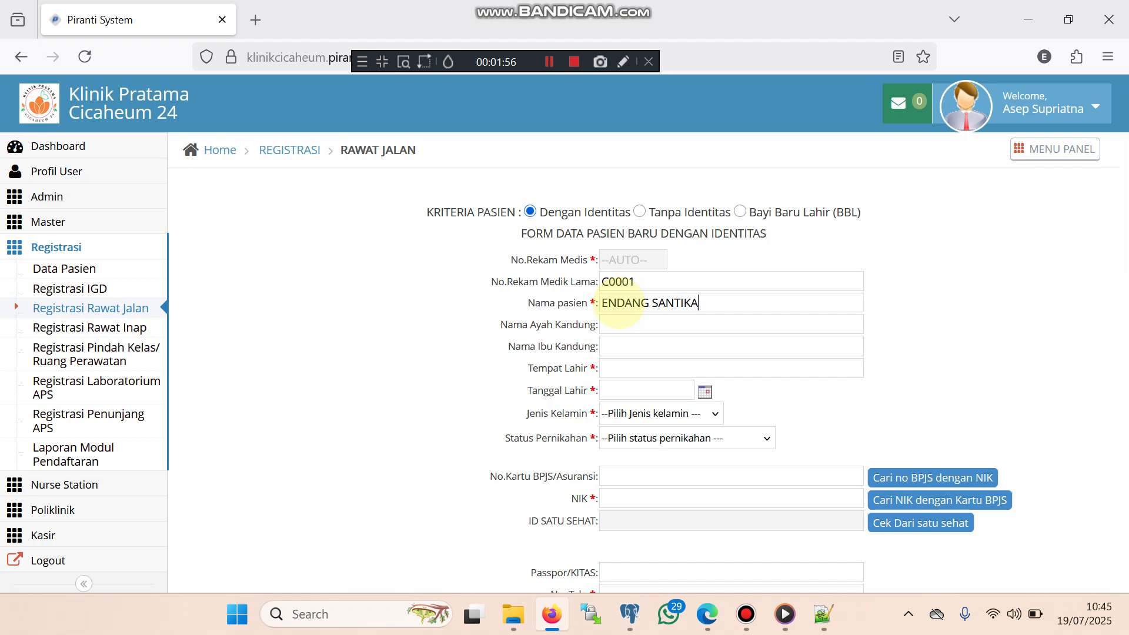
drag(610, 286, 603, 286)
text(E-)
click(631, 328)
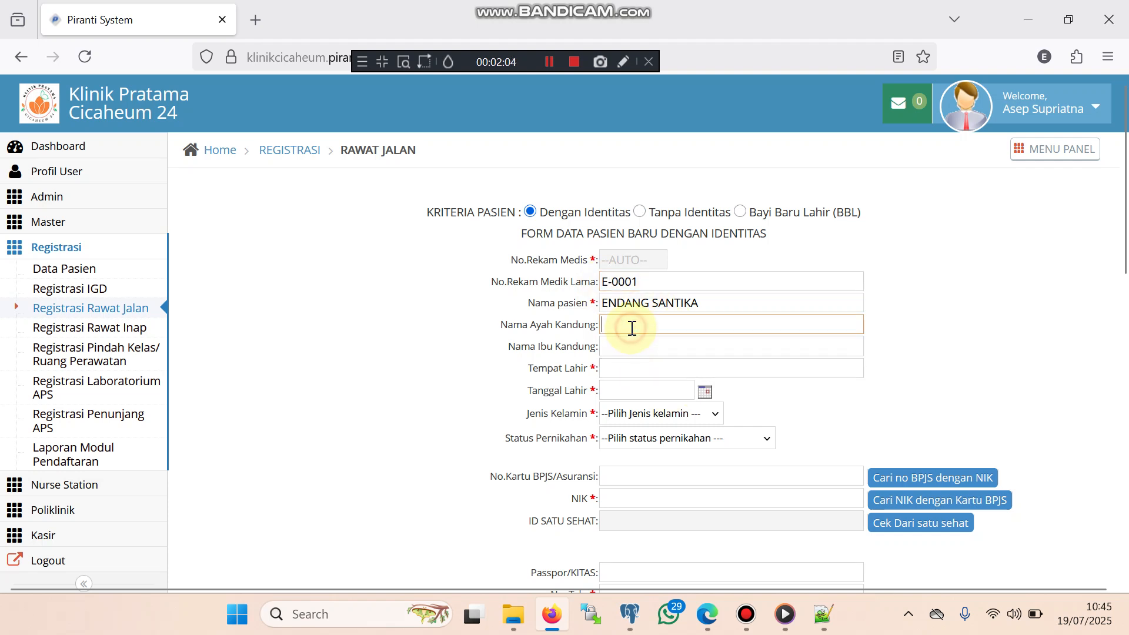
text(-)
click(633, 347)
text(-)
click(646, 367)
text(Garut)
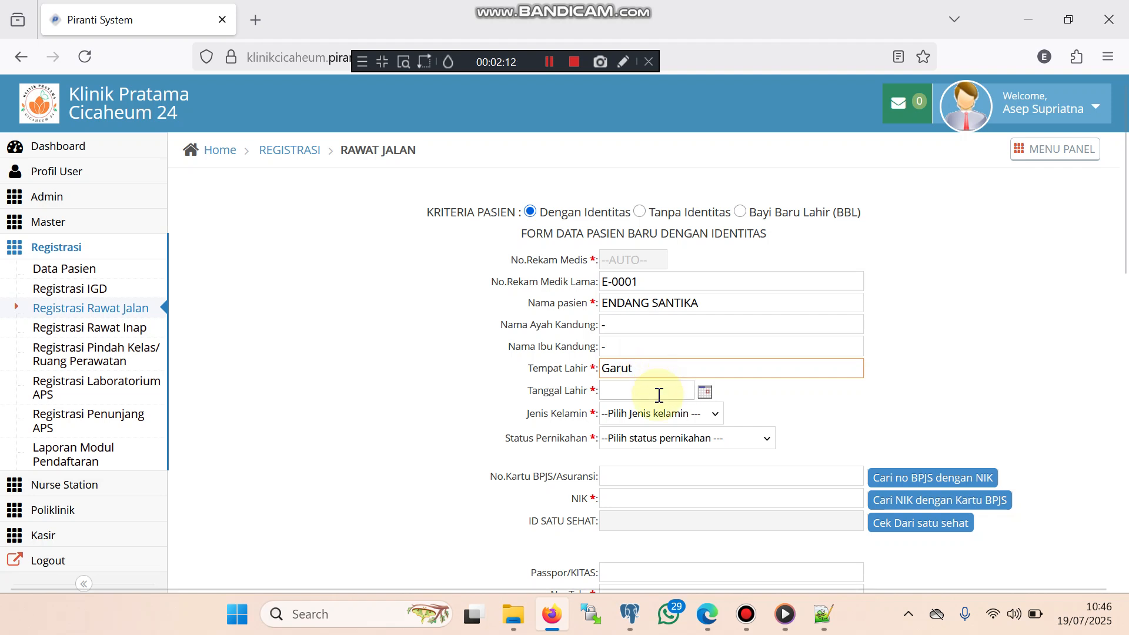
click(657, 396)
text(19/1)
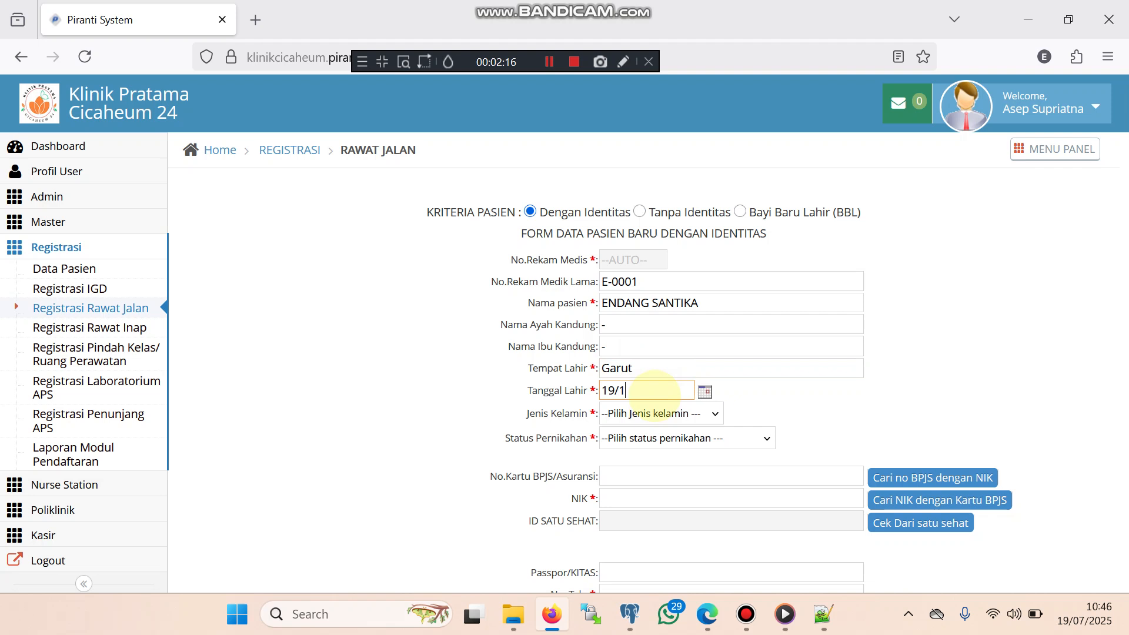
text(2/1974)
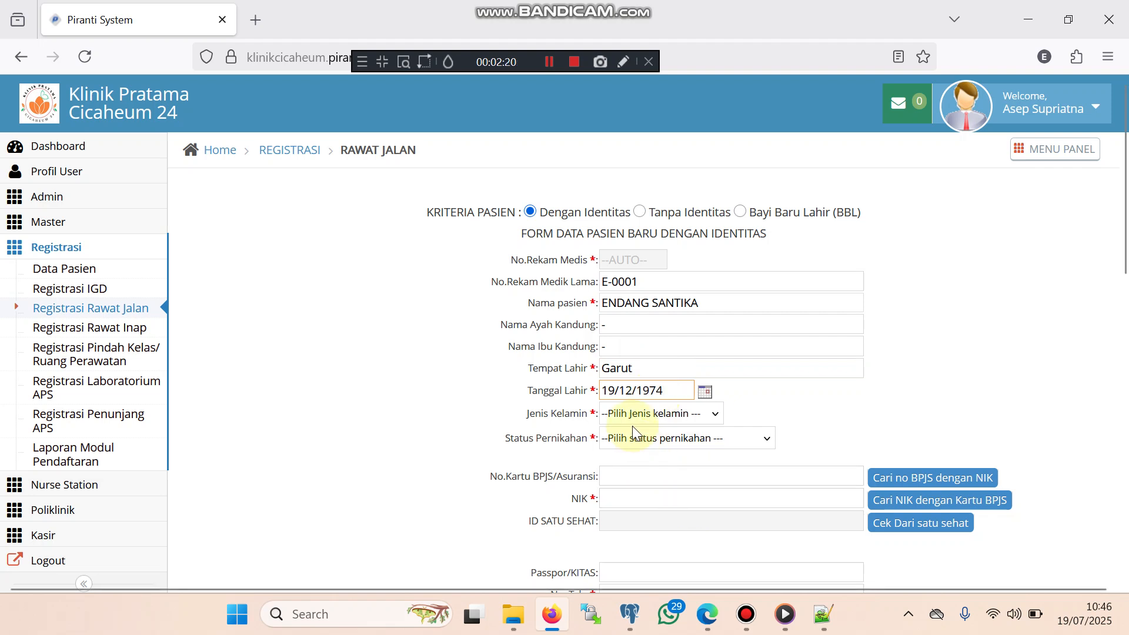
double_click(607, 393)
double_click(626, 392)
double_click(660, 393)
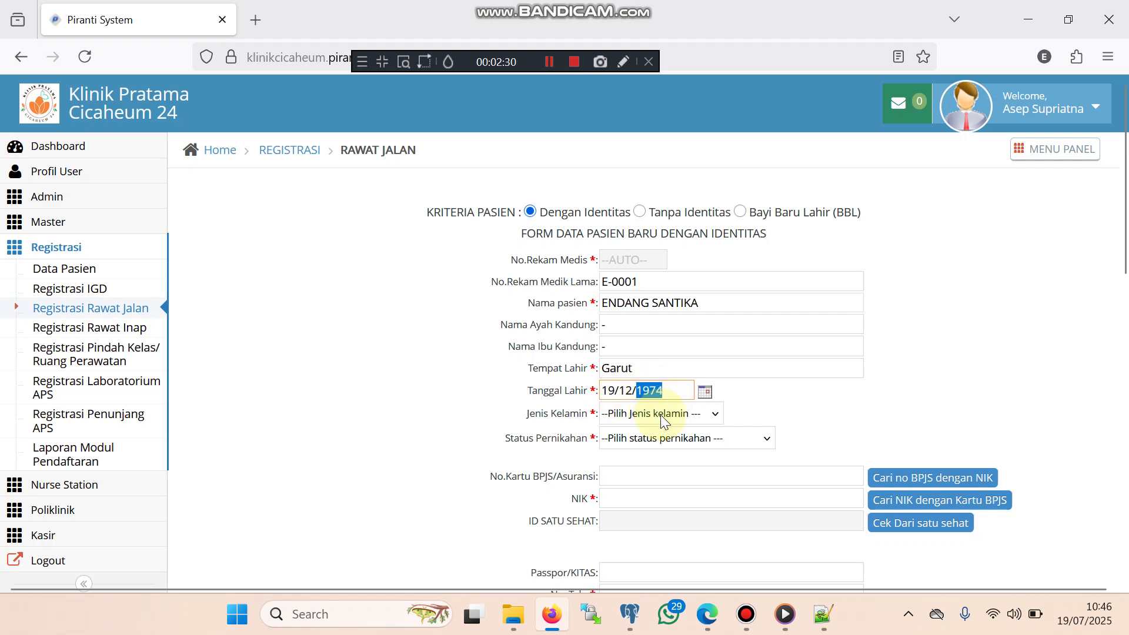
Choose Laki-laki for Jenis Kelamin and Kawin for Status Pernikahan
click(710, 418)
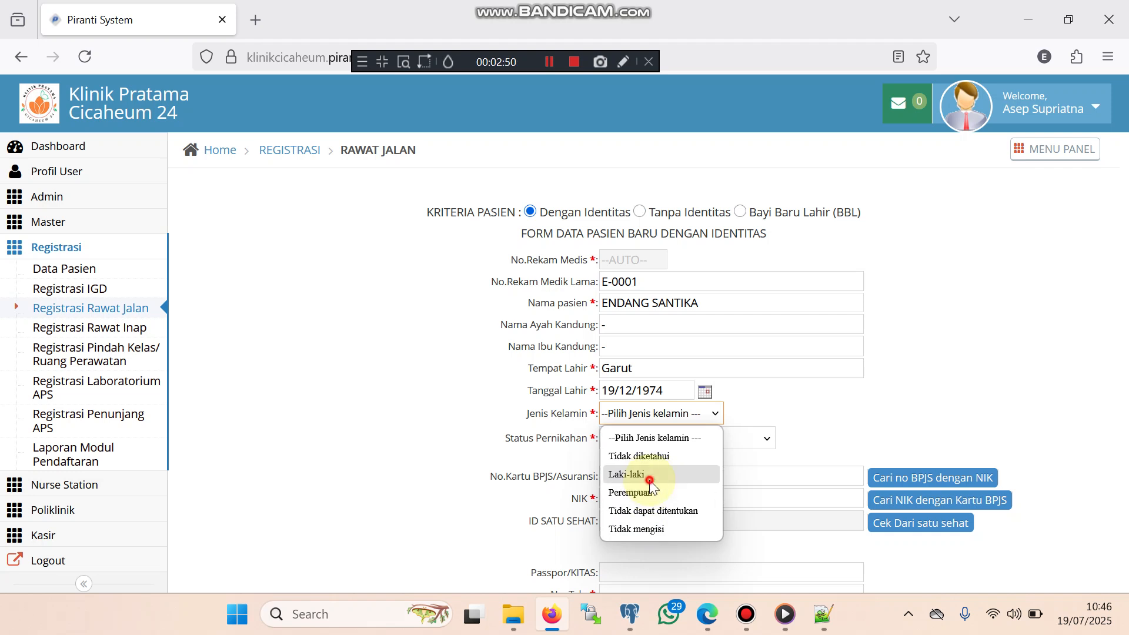
click(651, 475)
click(711, 435)
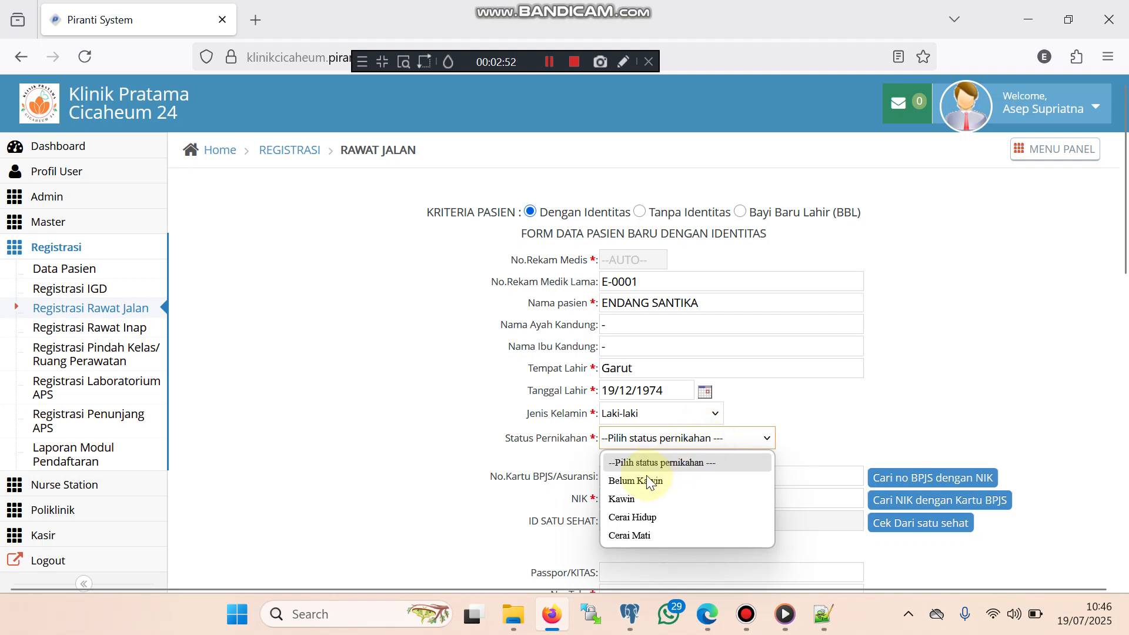
click(628, 499)
scroll(671, 473, down, 3)
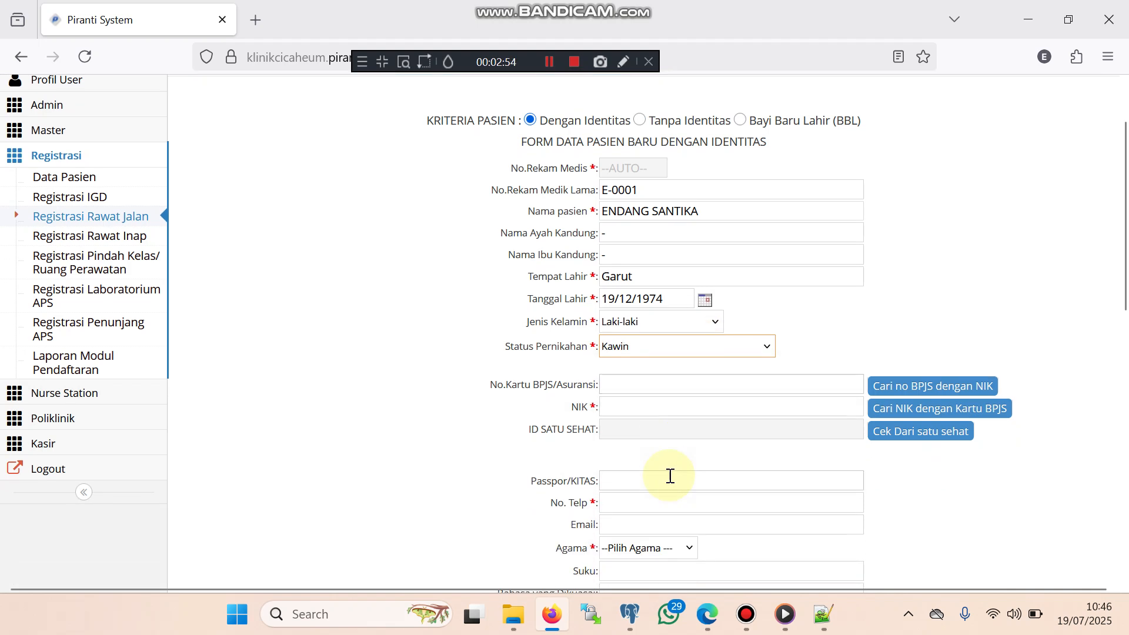
click(646, 385)
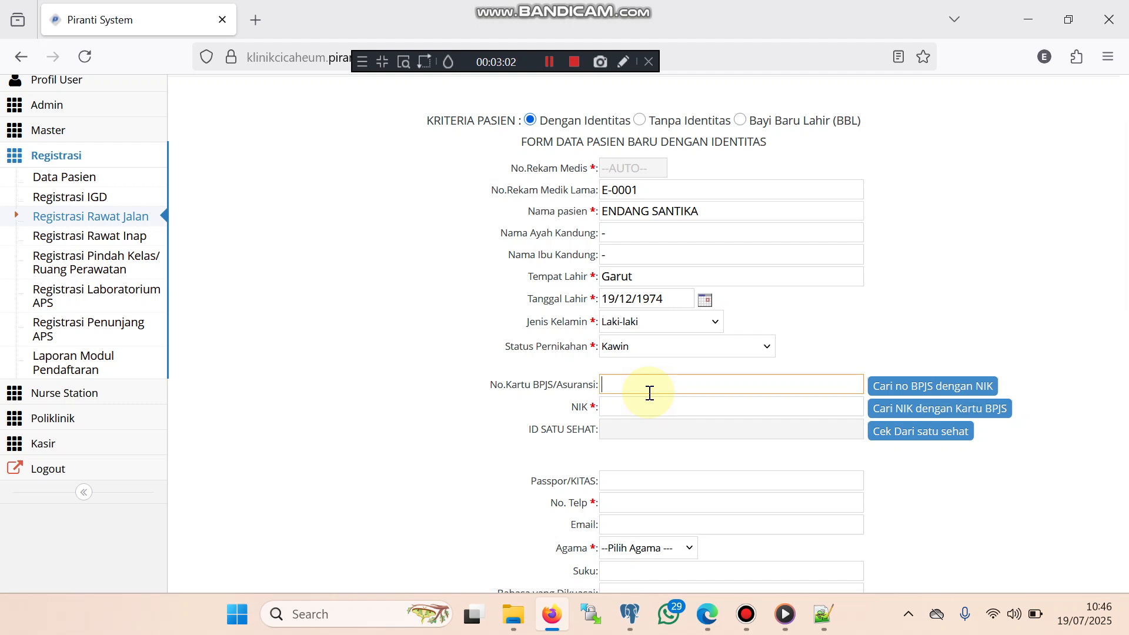
click(641, 410)
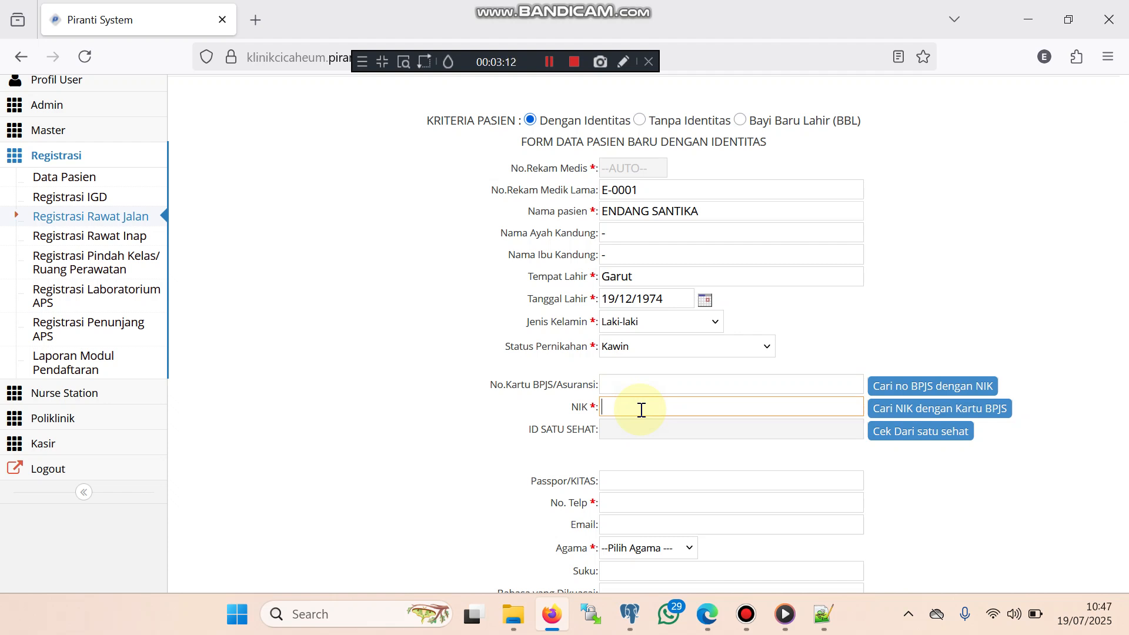
click(636, 411)
text(0000000000000000)
key(BackSpace)
key(BackSpace)
key(BackSpace)
key(BackSpace)
key(BackSpace)
key(BackSpace)
key(BackSpace)
key(BackSpace)
key(BackSpace)
key(BackSpace)
key(BackSpace)
key(BackSpace)
key(BackSpace)
key(BackSpace)
key(BackSpace)
key(BackSpace)
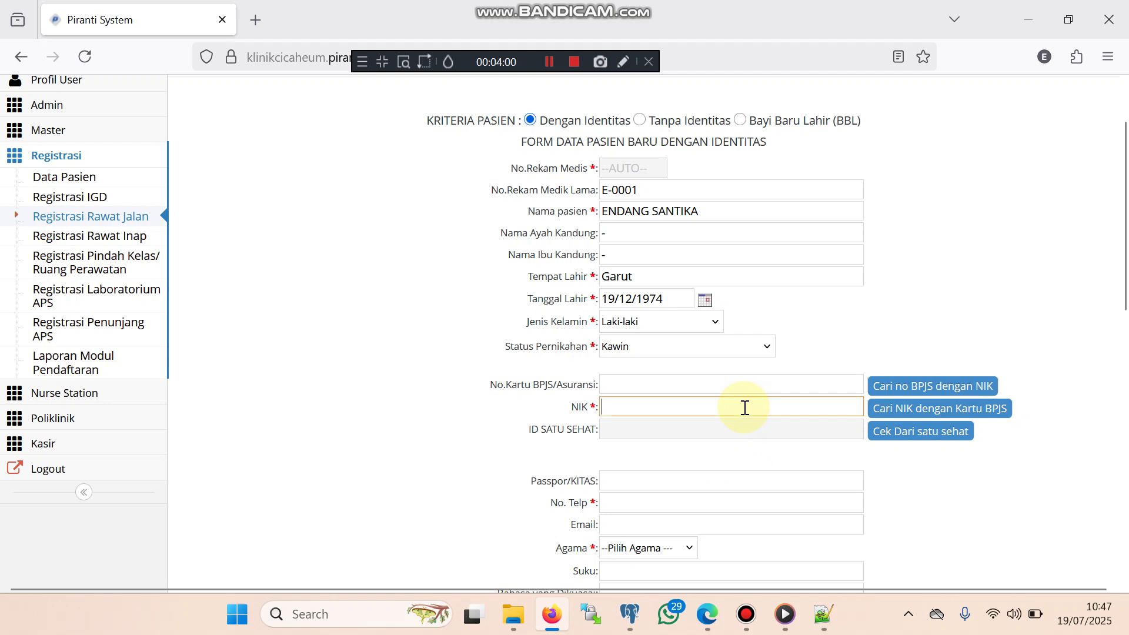
Enter the patient's 16-digit national ID number in the NIK field
scroll(745, 408, down, 3)
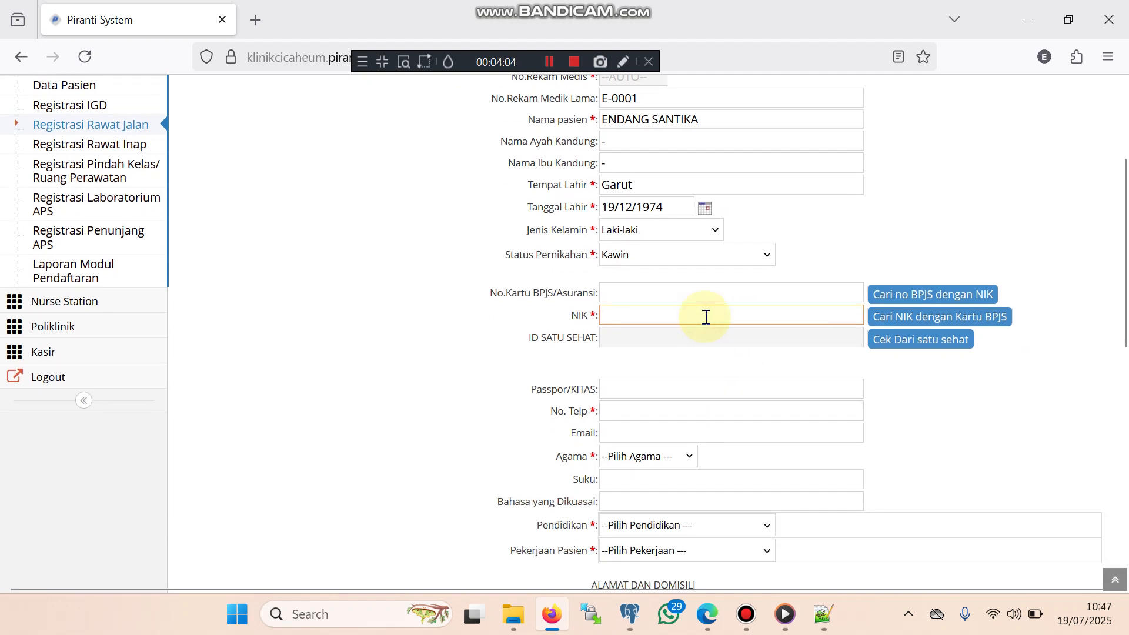
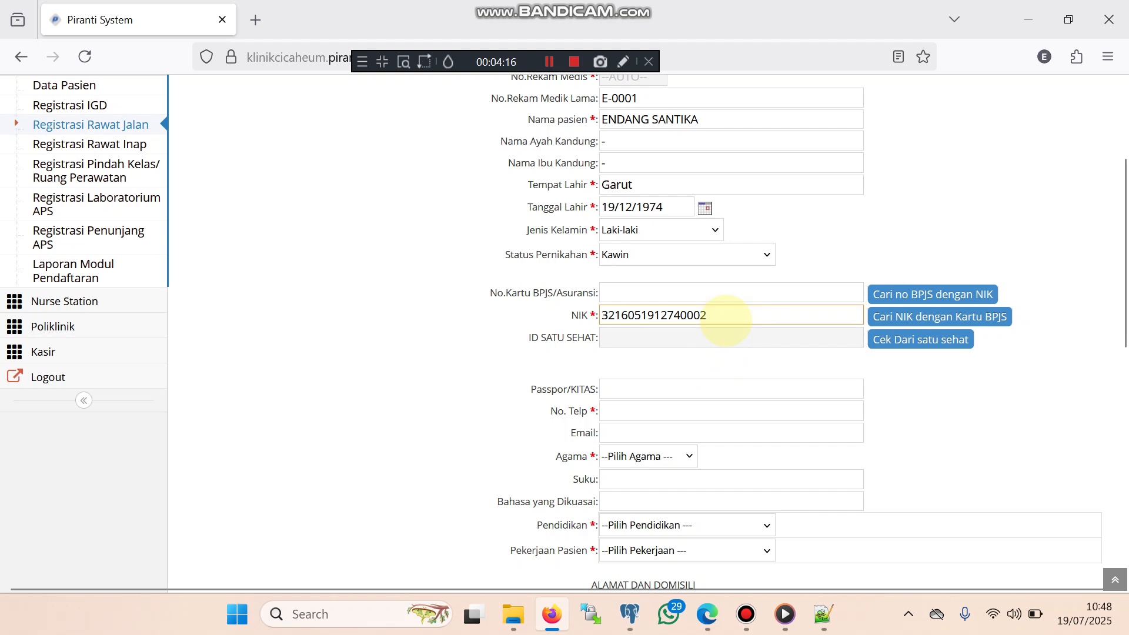
Run 'Cek Dari satu sehat' on the NIK, dismiss the alert, and verify the ID SATU SEHAT value
click(917, 347)
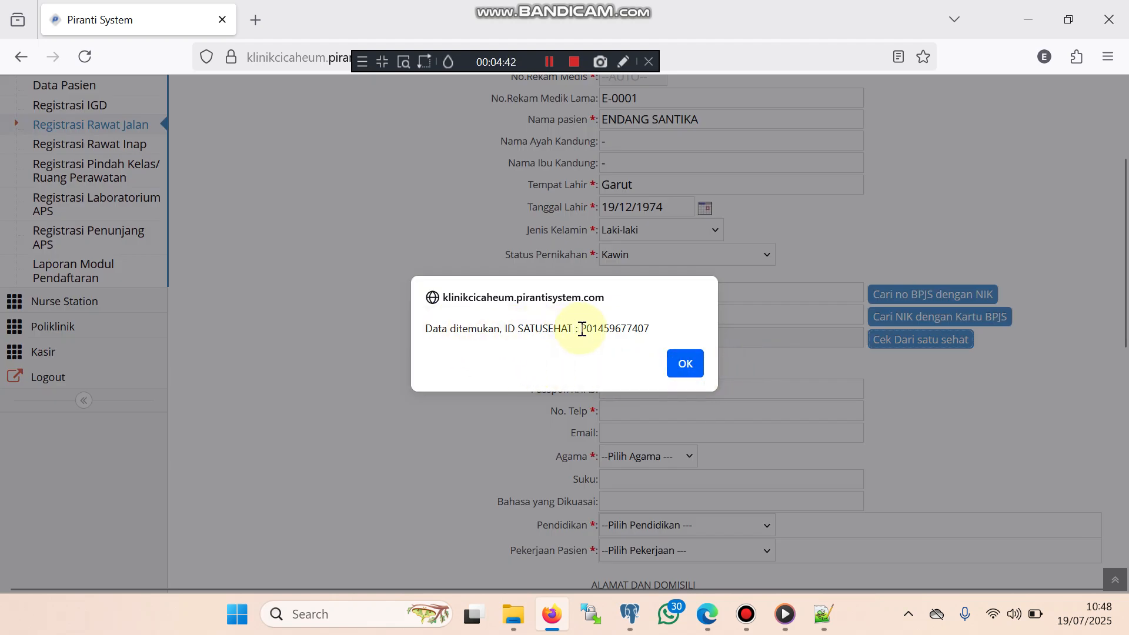
drag(581, 329, 648, 329)
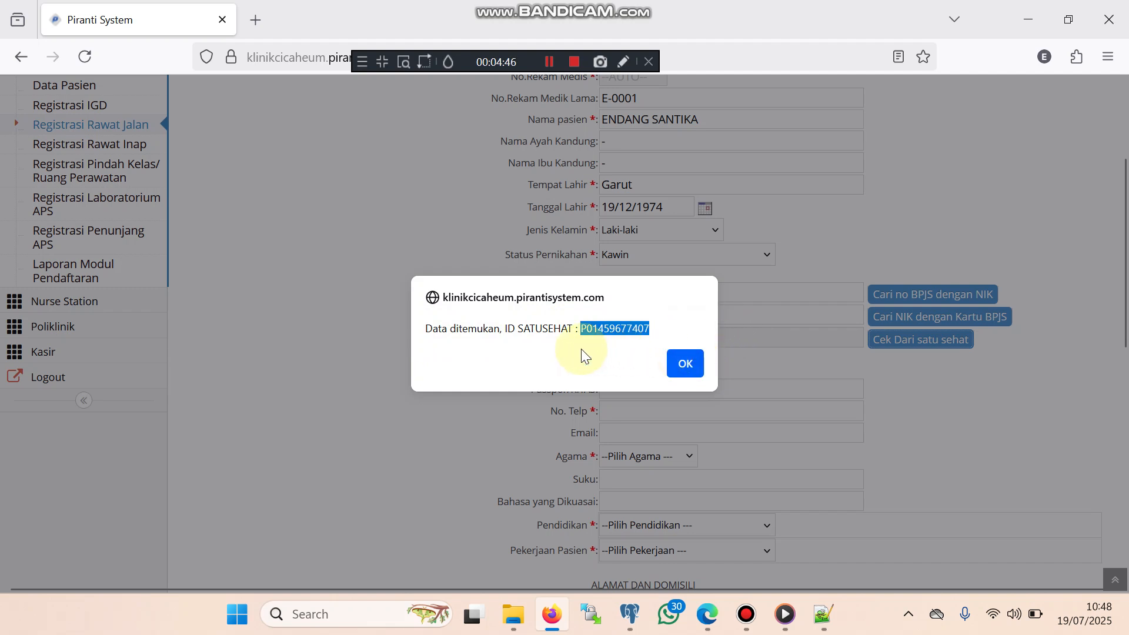
click(683, 364)
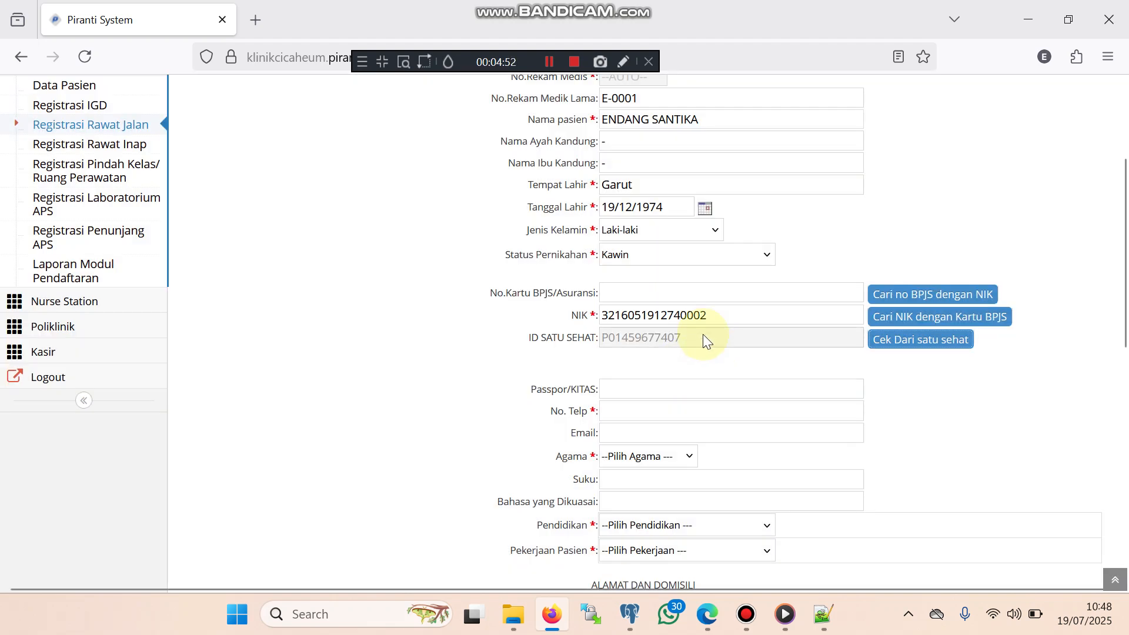
drag(726, 315, 603, 318)
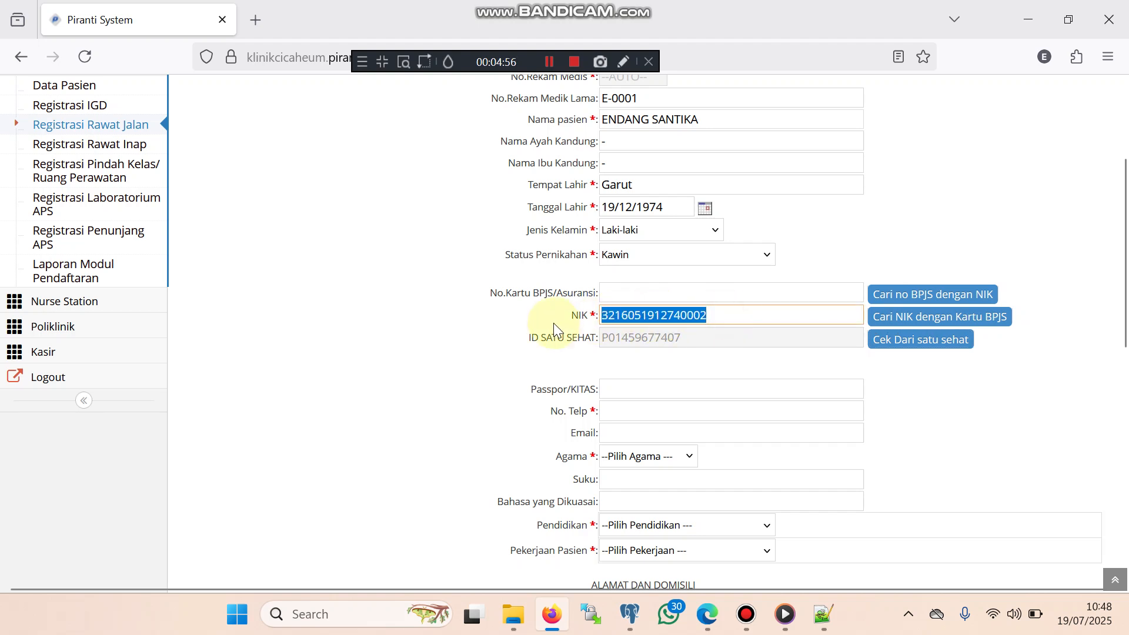
click(619, 340)
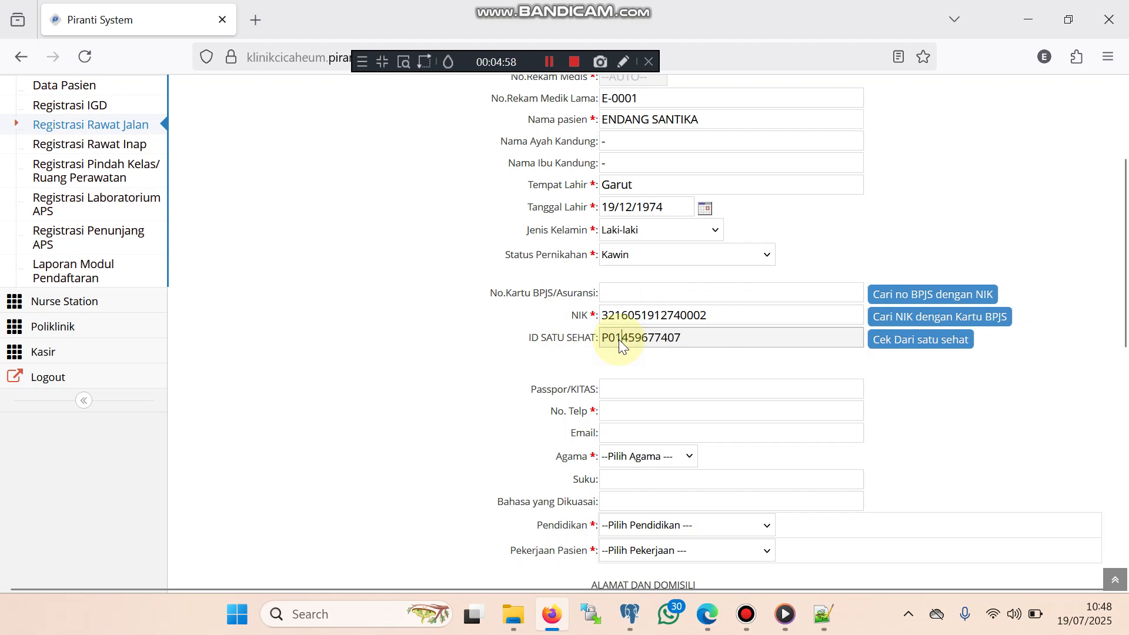
double_click(619, 340)
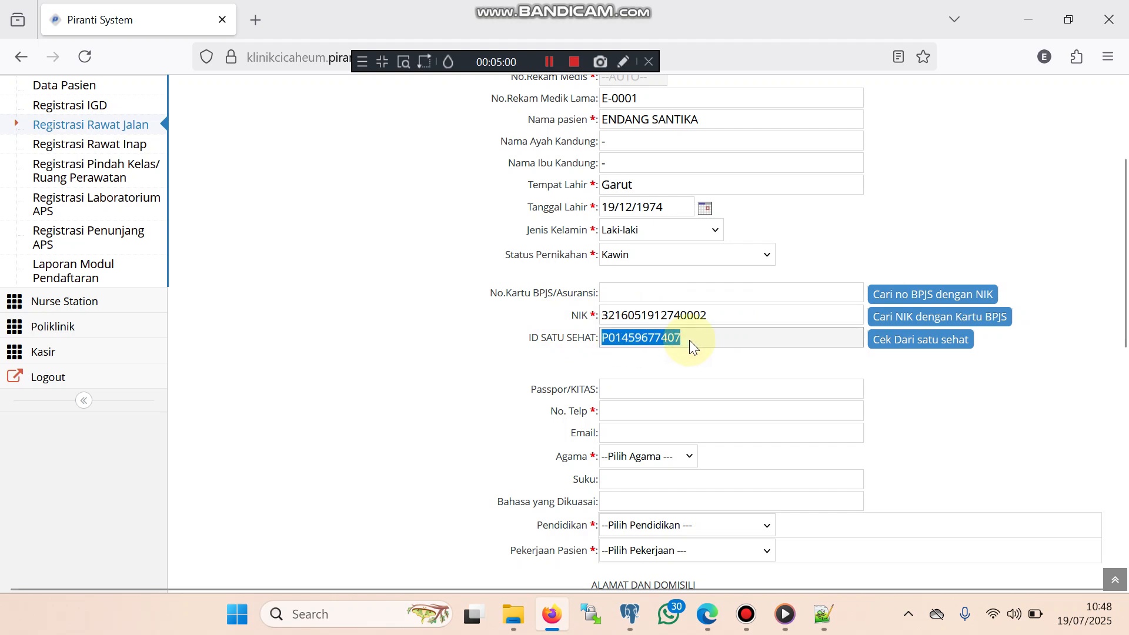
drag(723, 318, 600, 319)
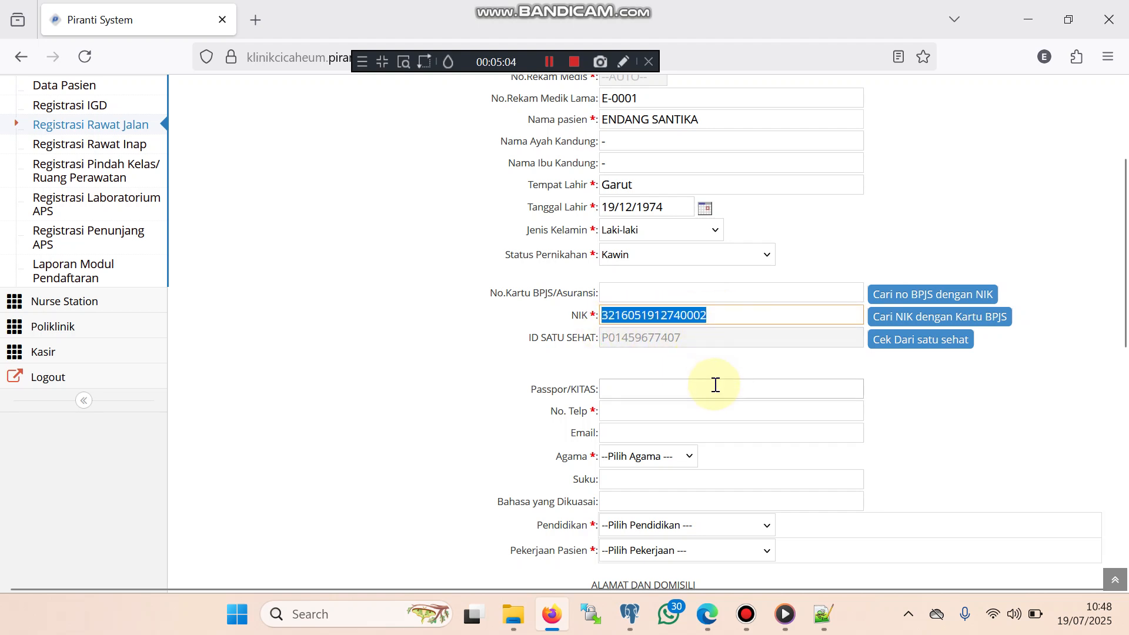
drag(698, 337, 599, 344)
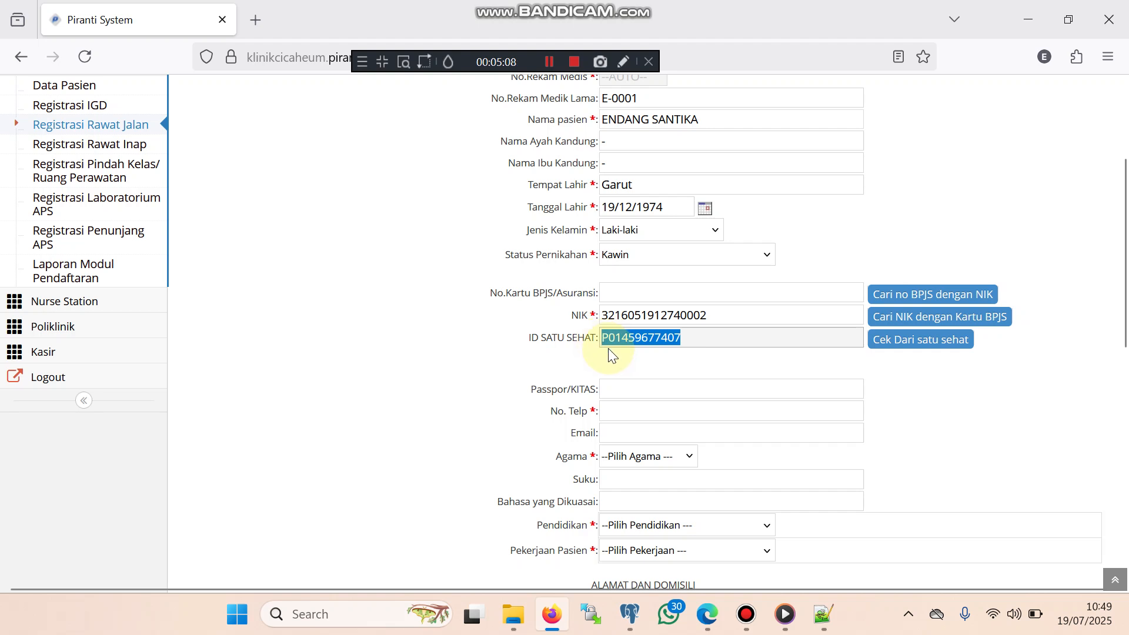
click(734, 316)
scroll(768, 341, down, 3)
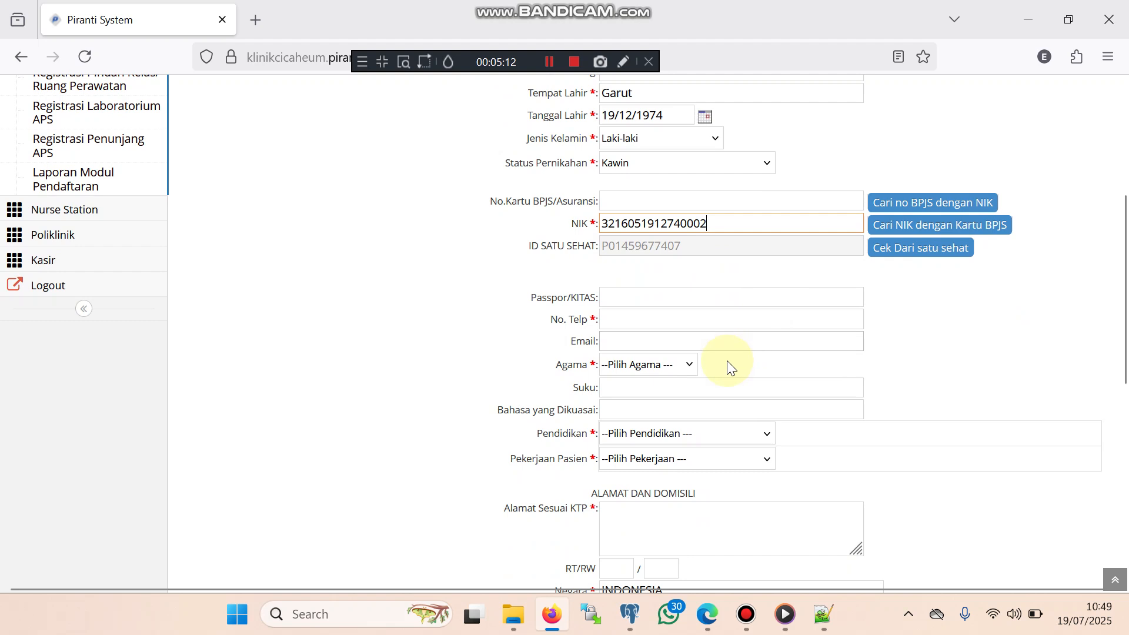
Enter the patient's phone number and set religion Islam, education S1, occupation Swasta /Wiraswasta
click(640, 321)
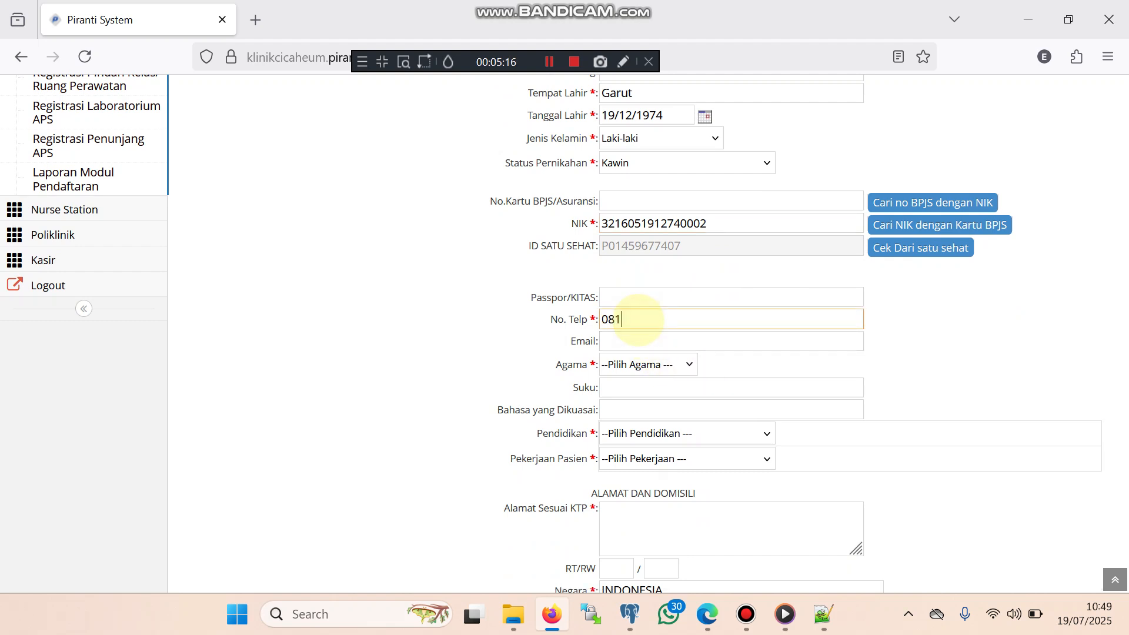
click(676, 365)
click(639, 407)
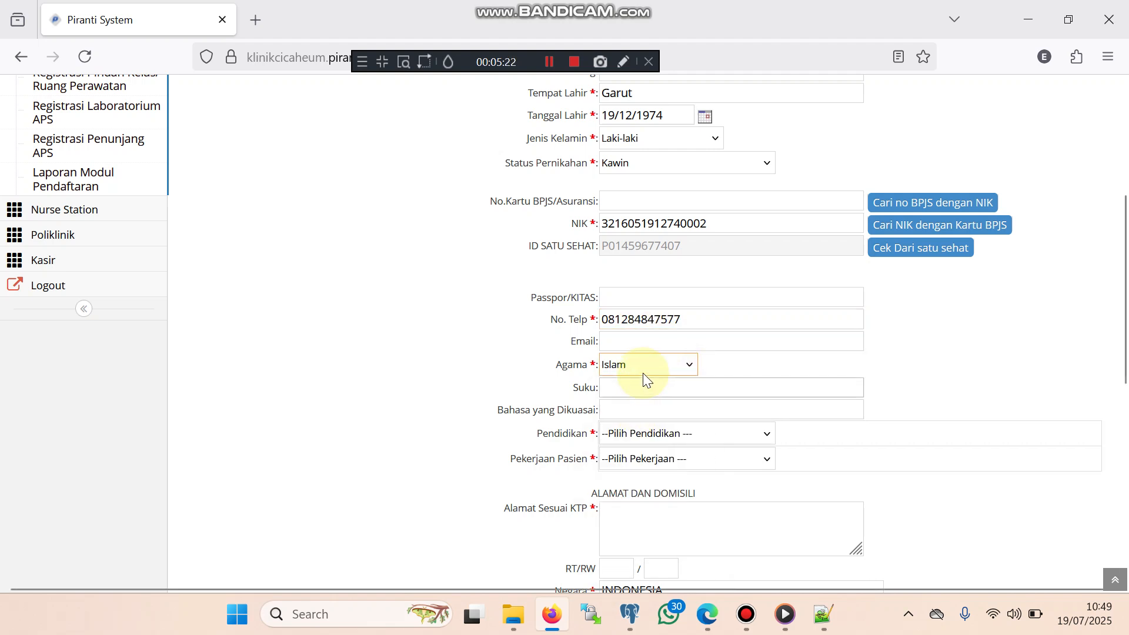
click(643, 342)
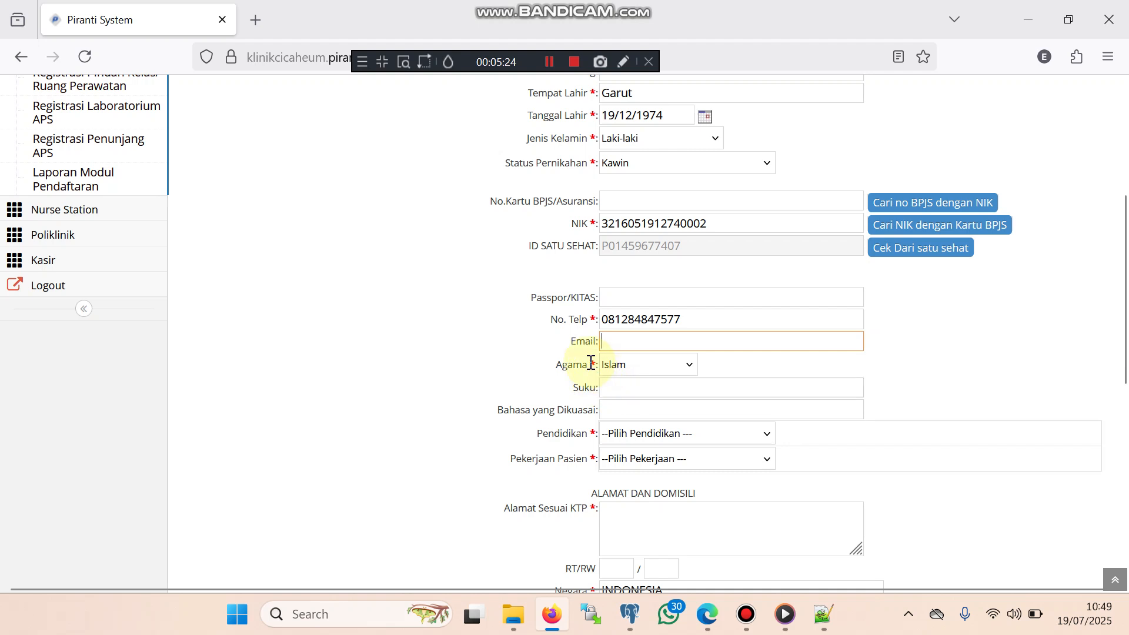
click(644, 434)
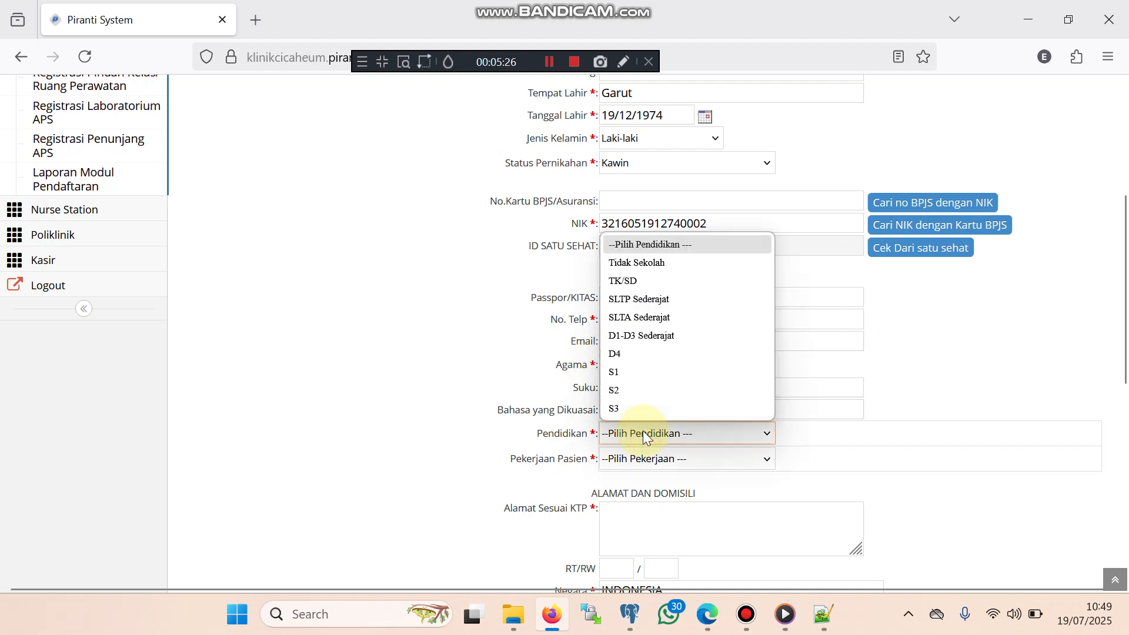
click(629, 377)
click(697, 459)
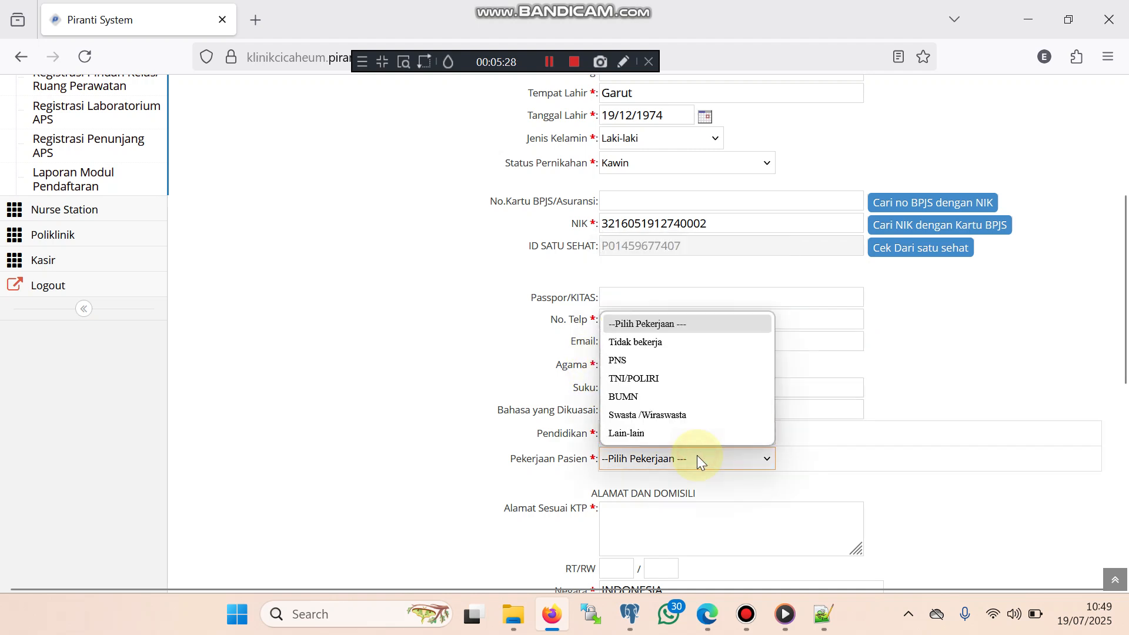
click(654, 415)
Enter the patient's KTP street address along with its RT and RW numbers
scroll(729, 433, down, 1)
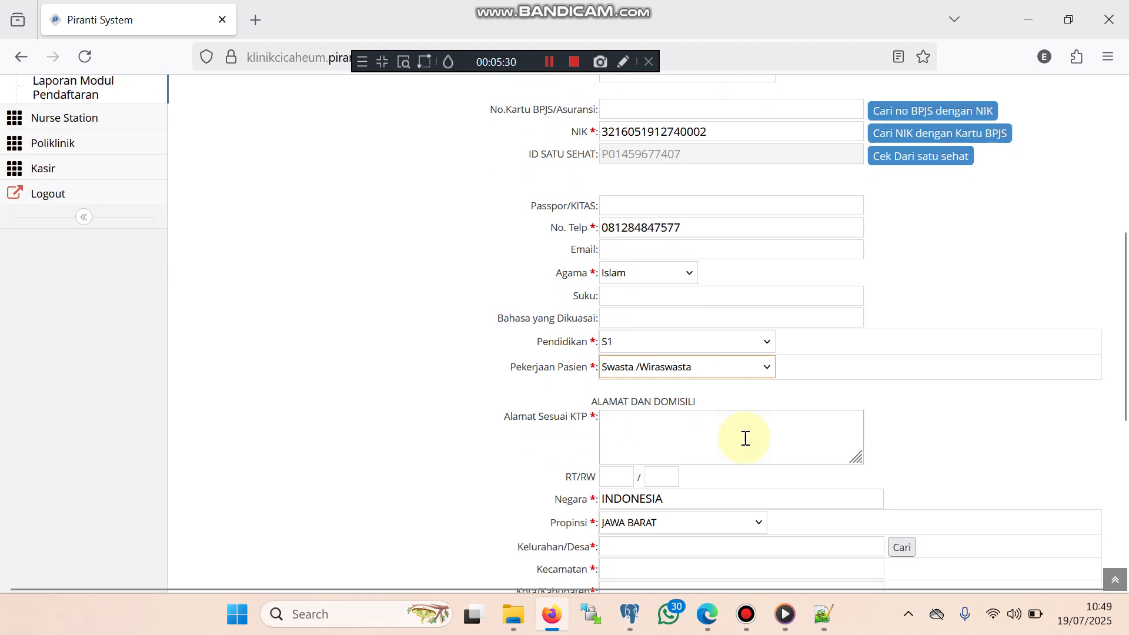
click(682, 433)
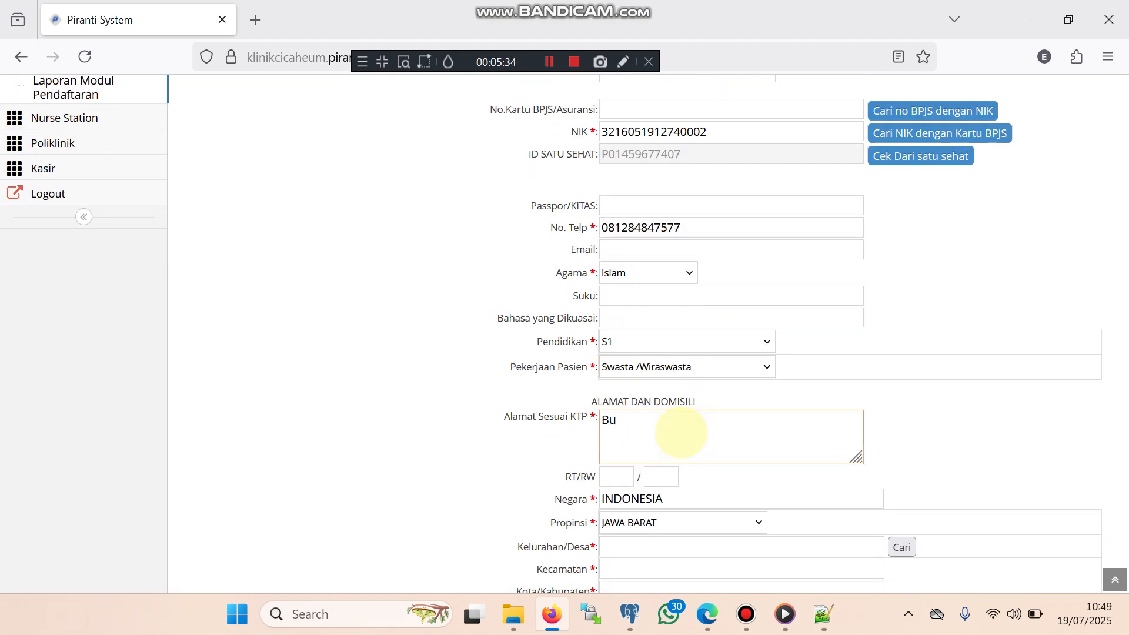
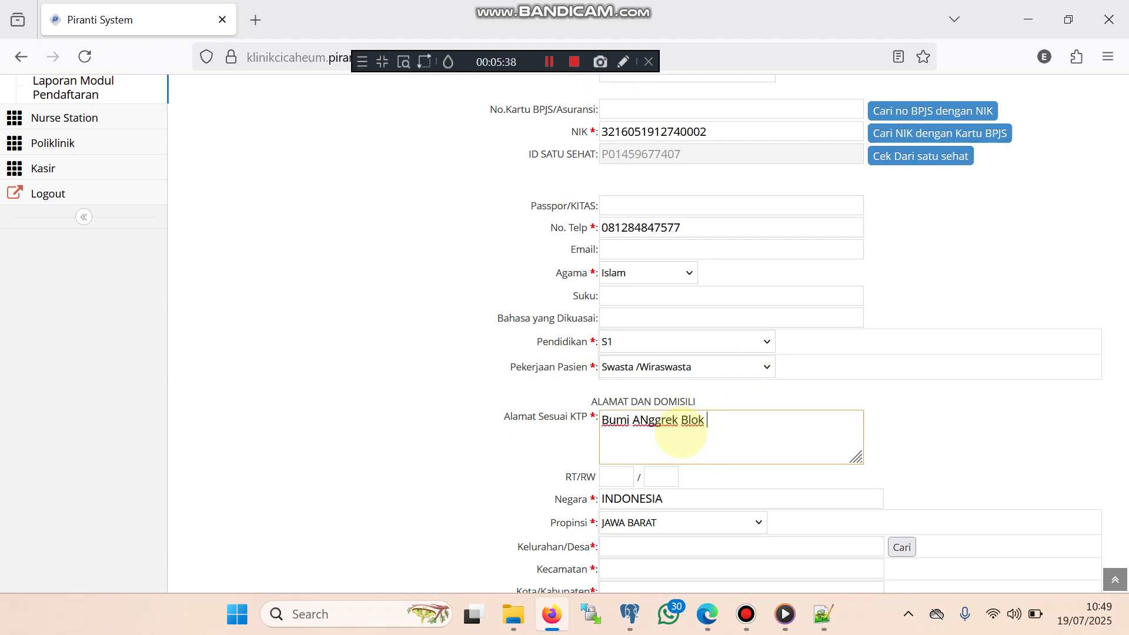
key(Tab)
text(07)
click(662, 483)
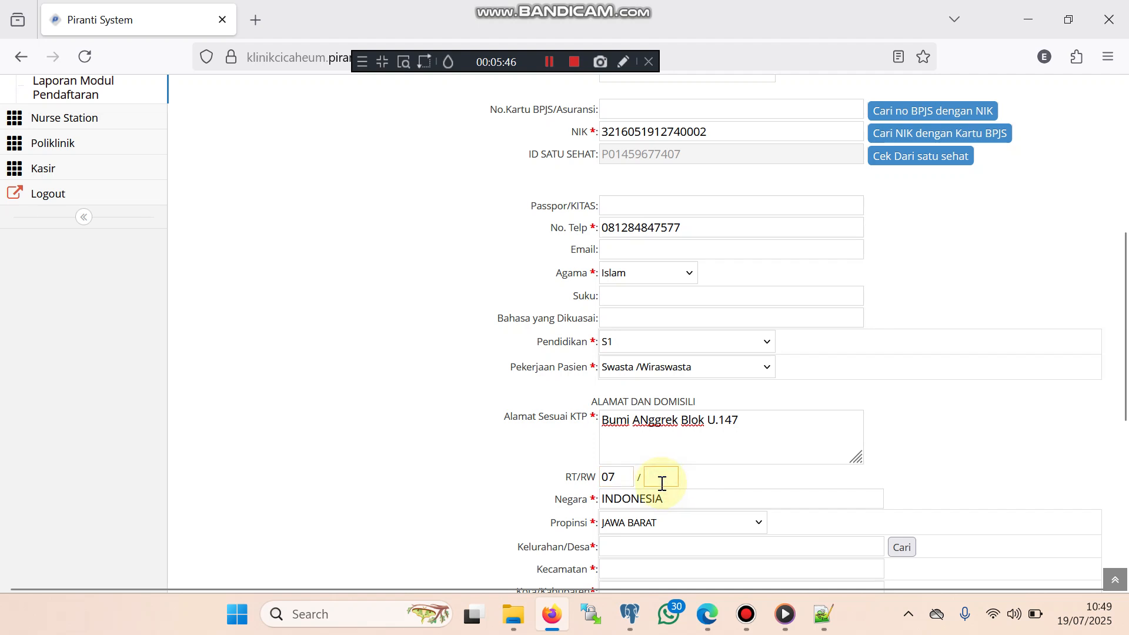
text(17)
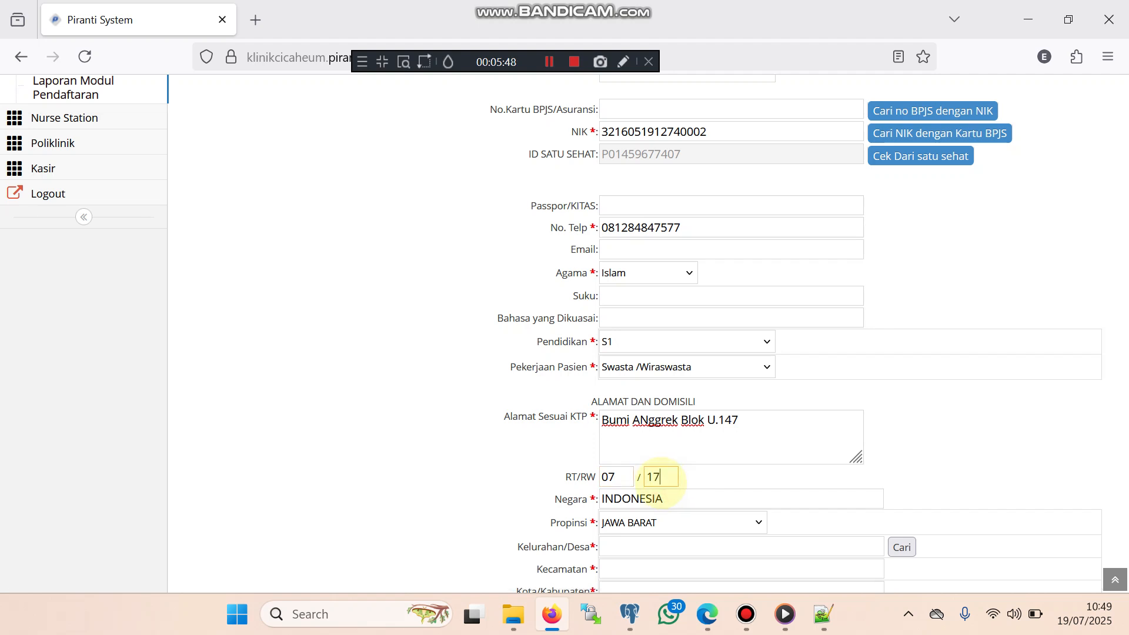
scroll(754, 497, down, 2)
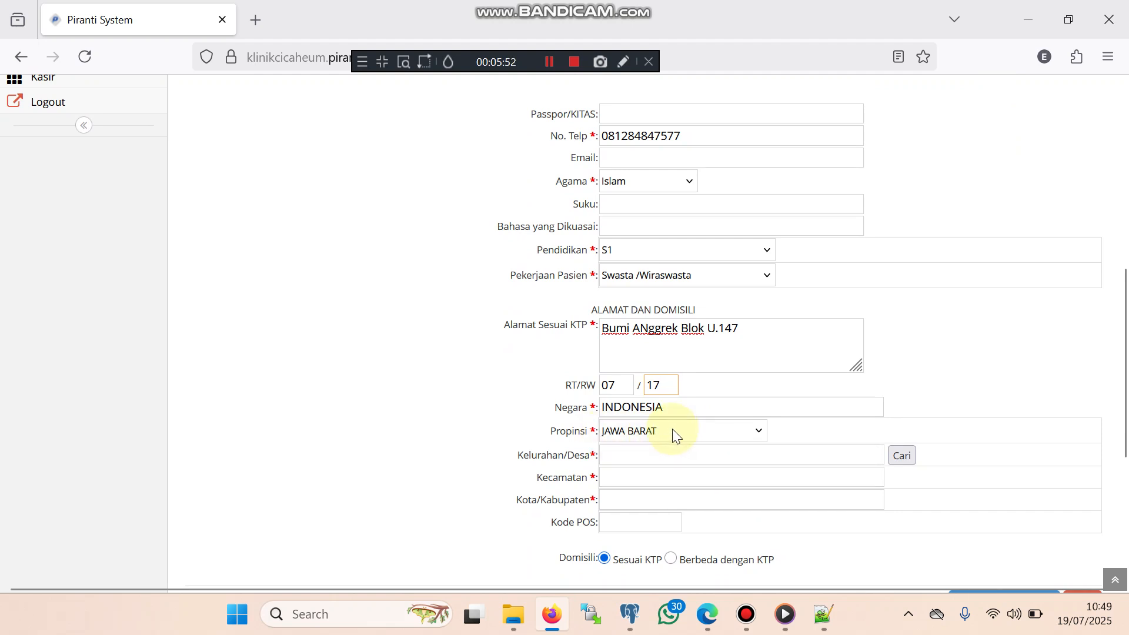
Pick the patient's village from the Kelurahan/Desa suggestions, retyping after a mistaken entry, so district and postcode fill in
click(638, 454)
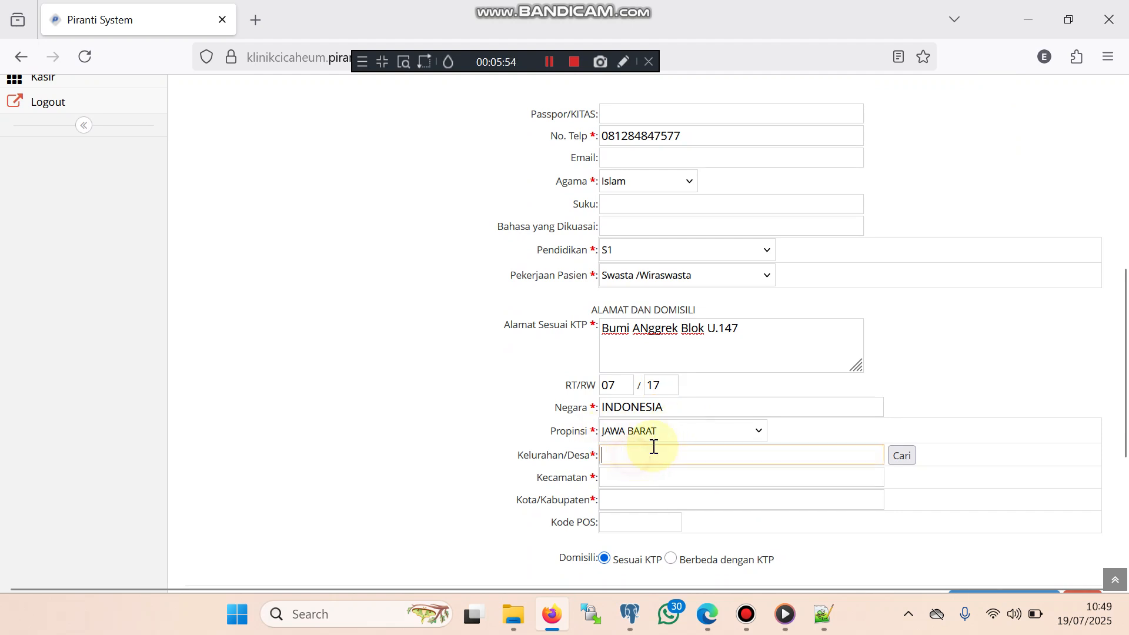
scroll(695, 443, down, 2)
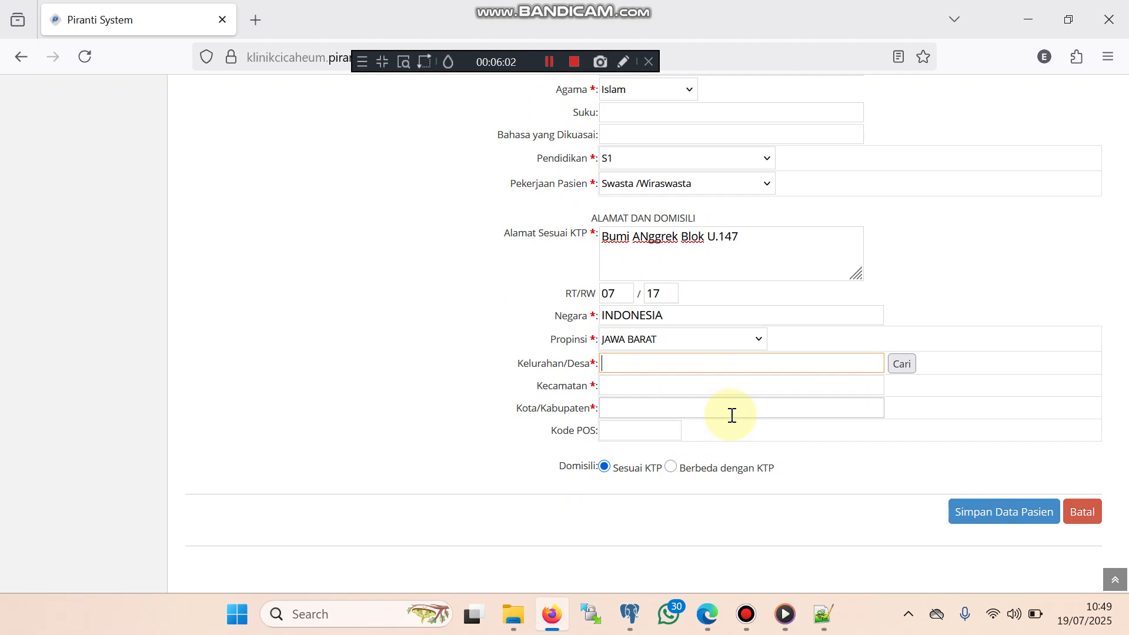
text(karang)
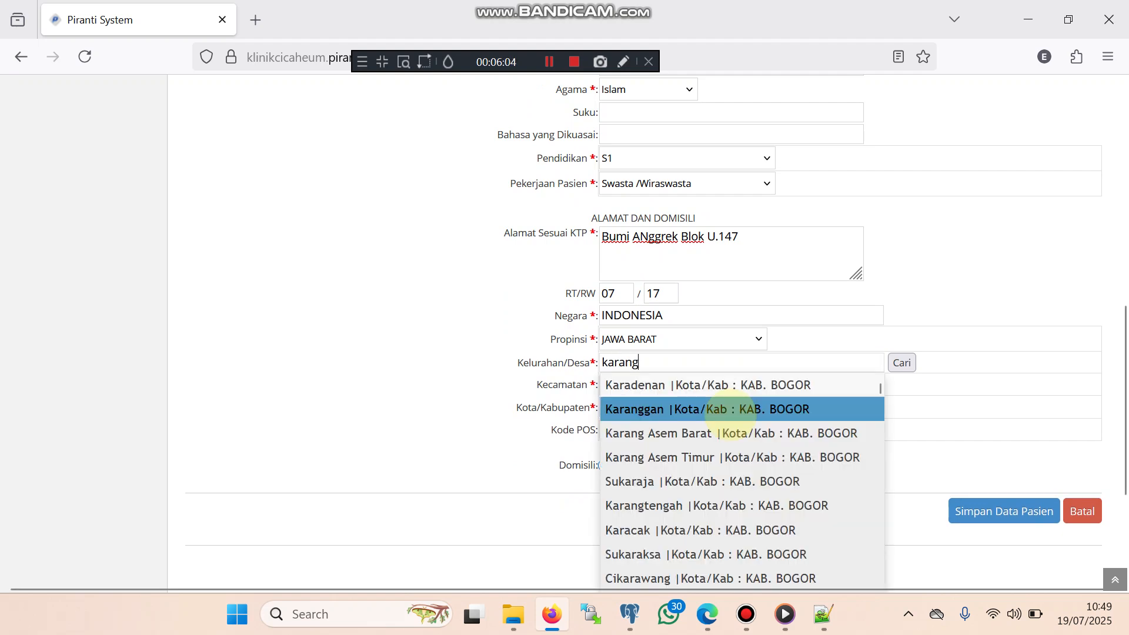
text(satria)
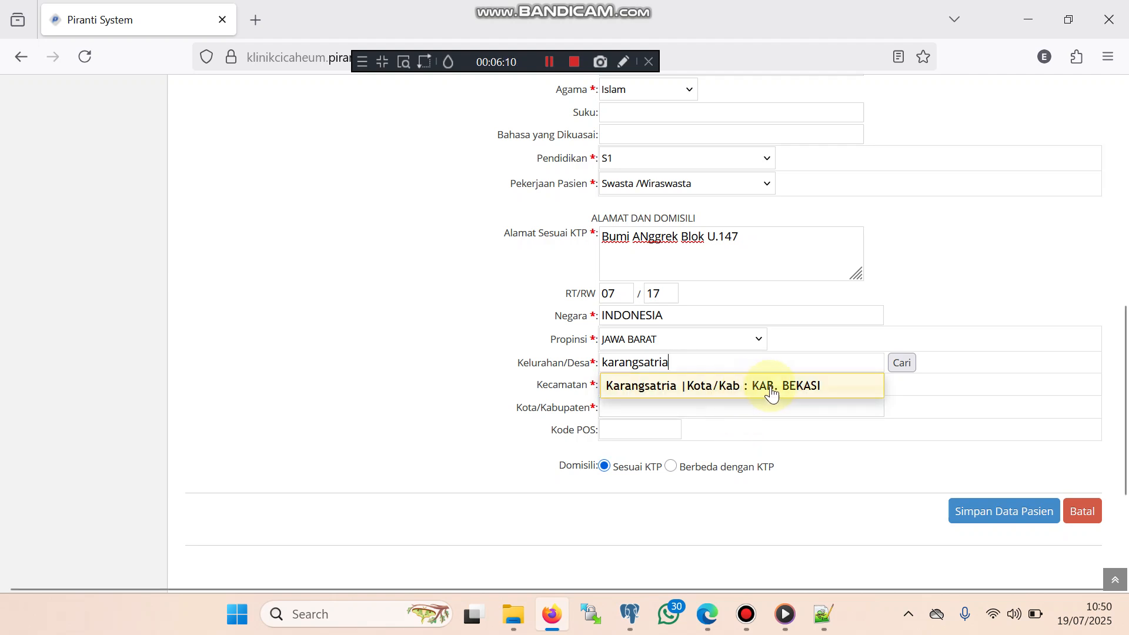
click(660, 392)
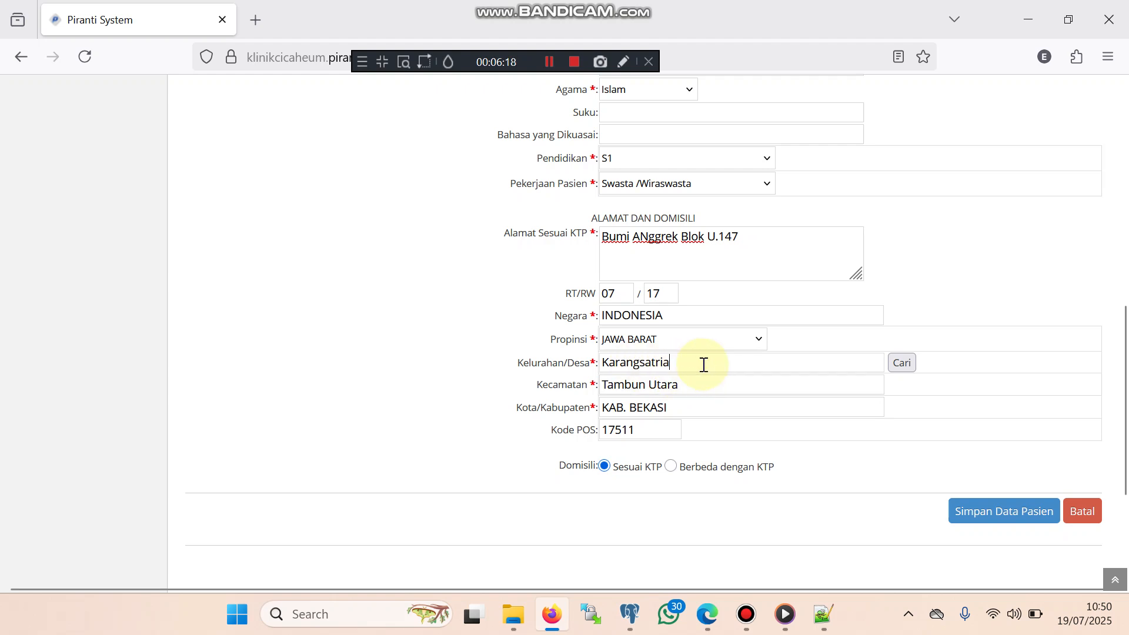
drag(701, 366, 599, 365)
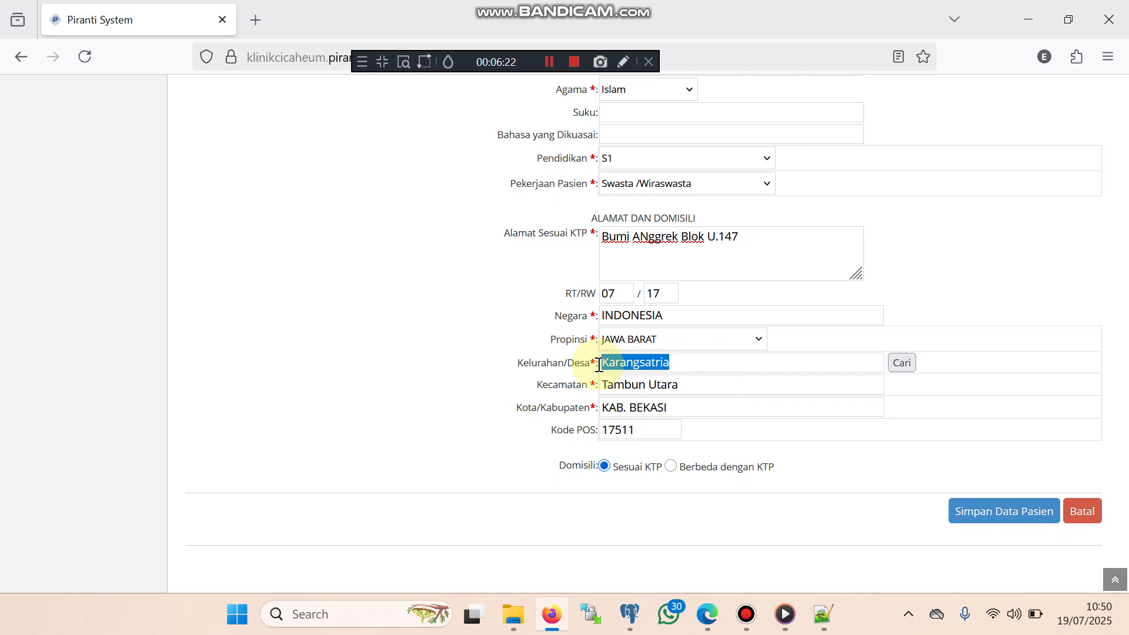
text(lubang)
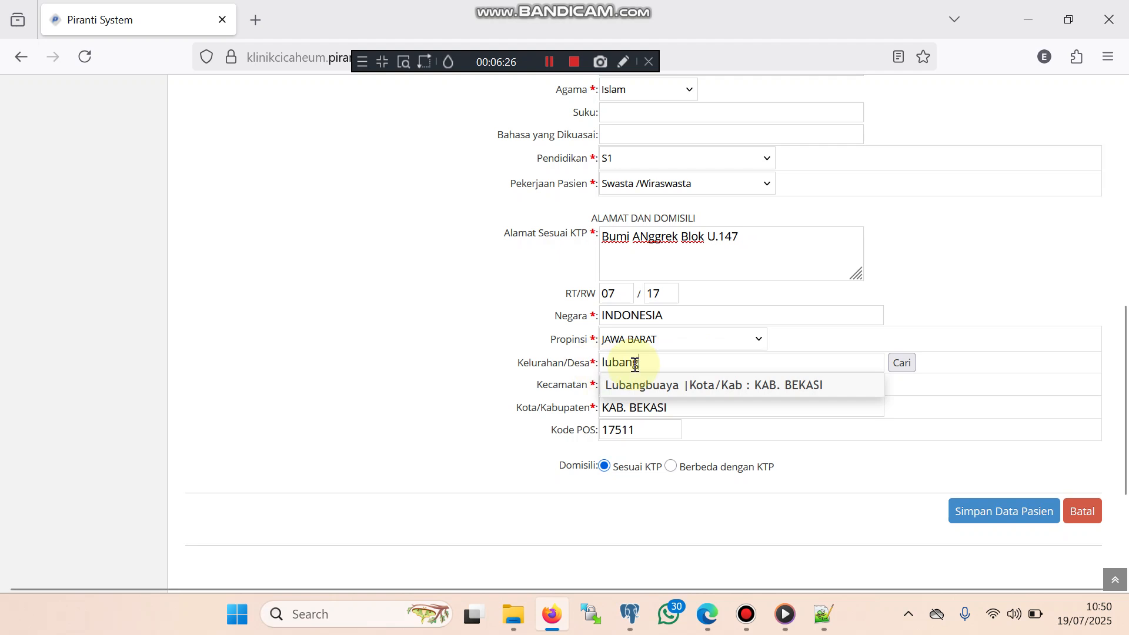
text( bu)
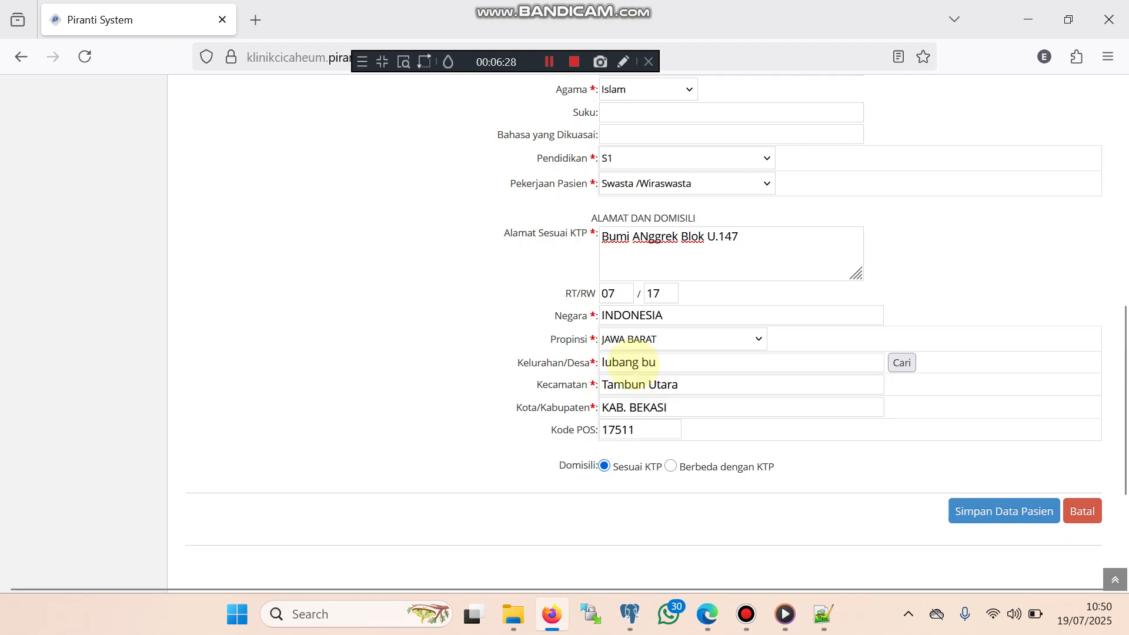
key(BackSpace)
key(BackSpace)
key(BackSpace)
key(BackSpace)
key(BackSpace)
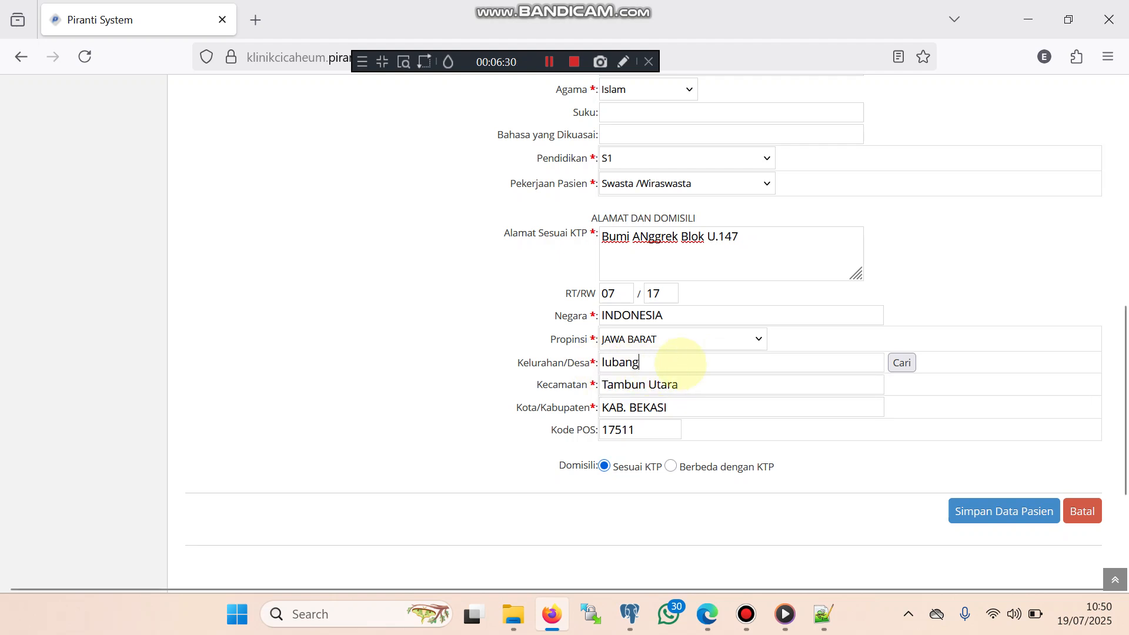
key(BackSpace)
key(BackSpace)
key(BackSpace)
key(BackSpace)
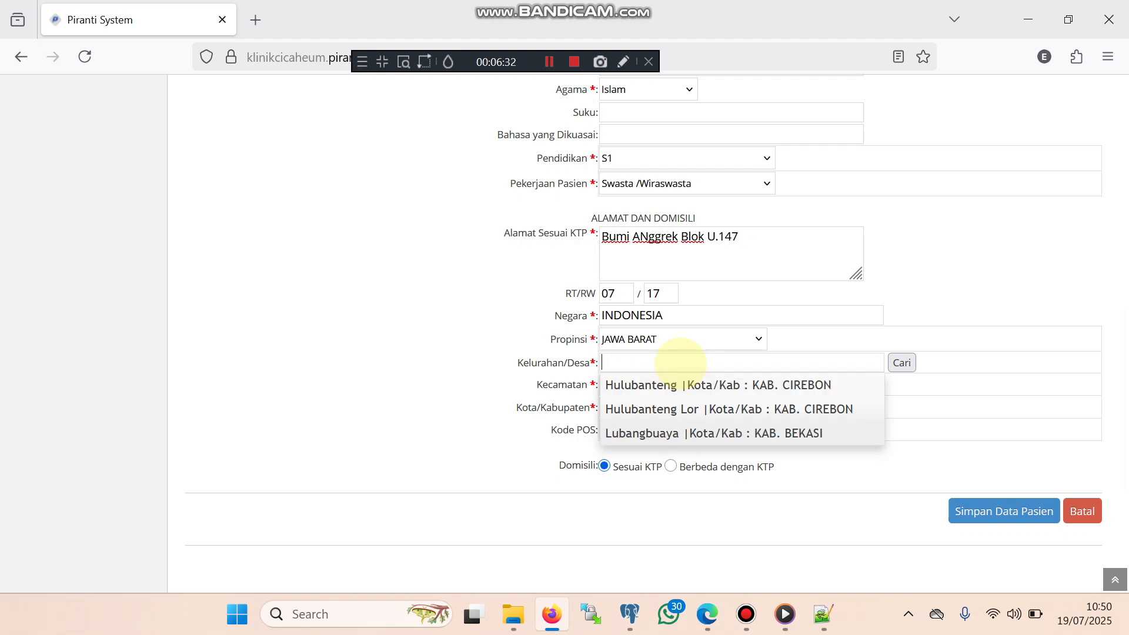
text(karangsatria)
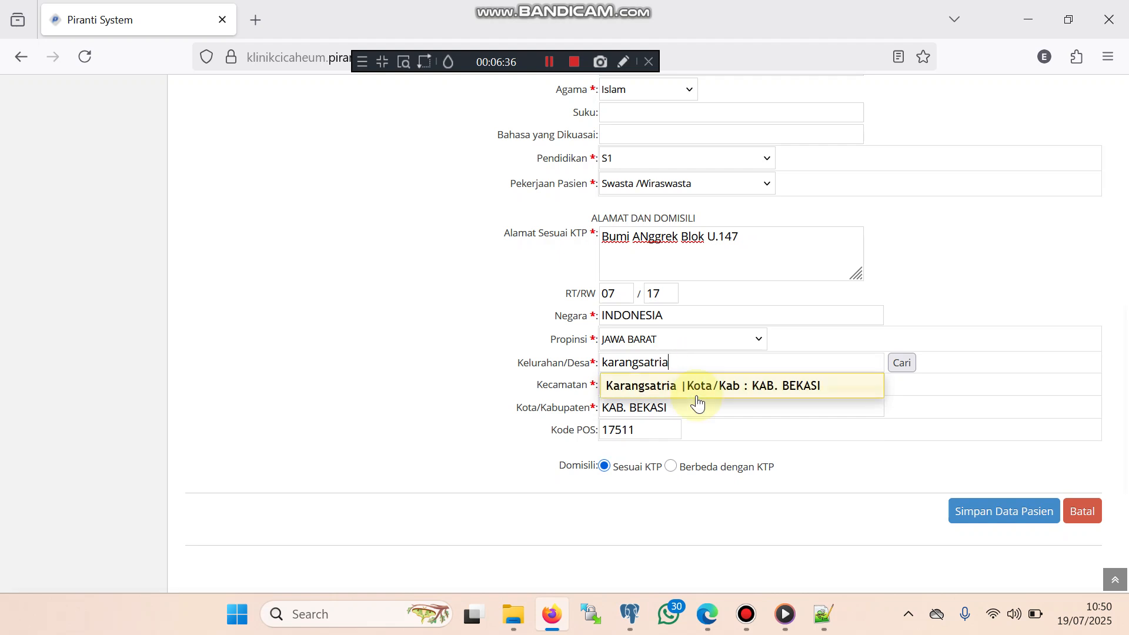
click(705, 396)
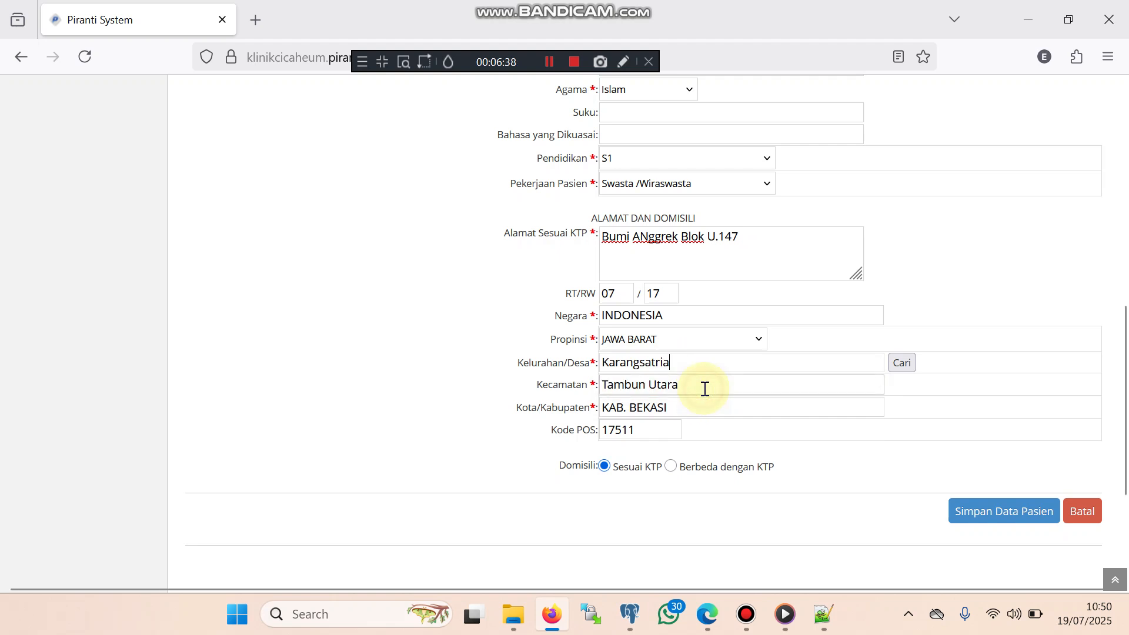
click(638, 430)
Save the patient data, then choose Poliklinik UMUM and its available doctor
click(988, 511)
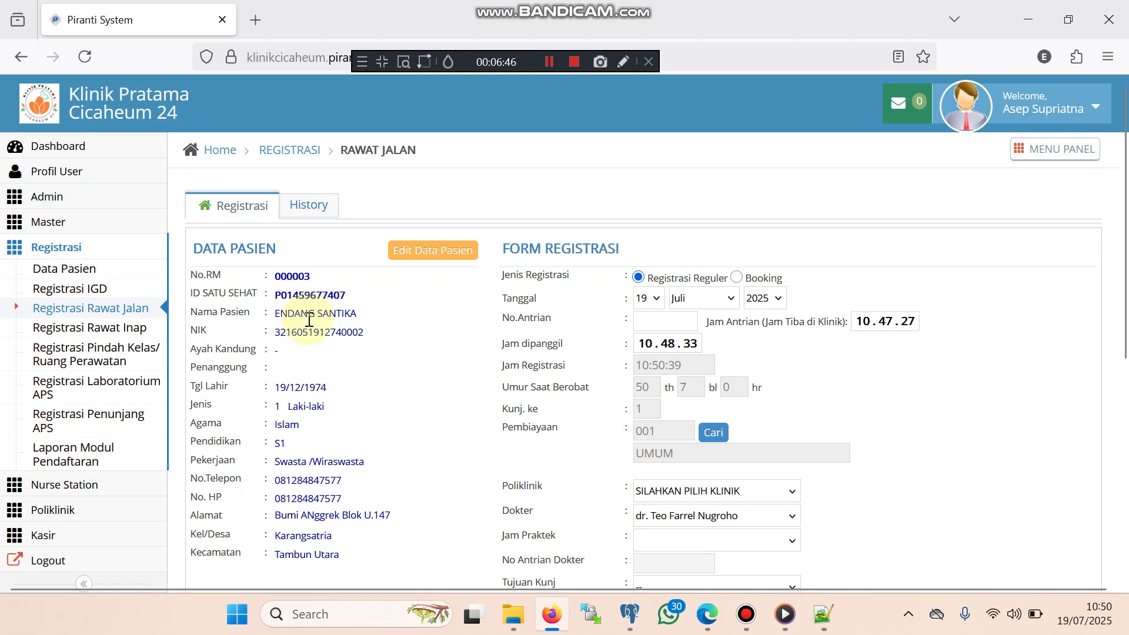
double_click(300, 279)
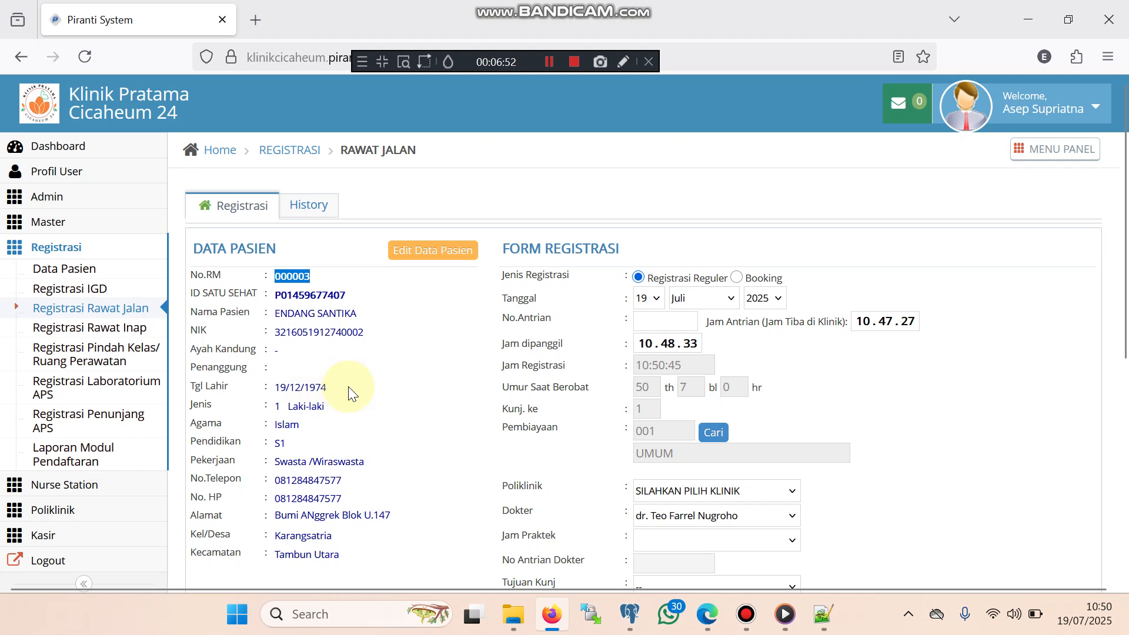
scroll(492, 378, down, 3)
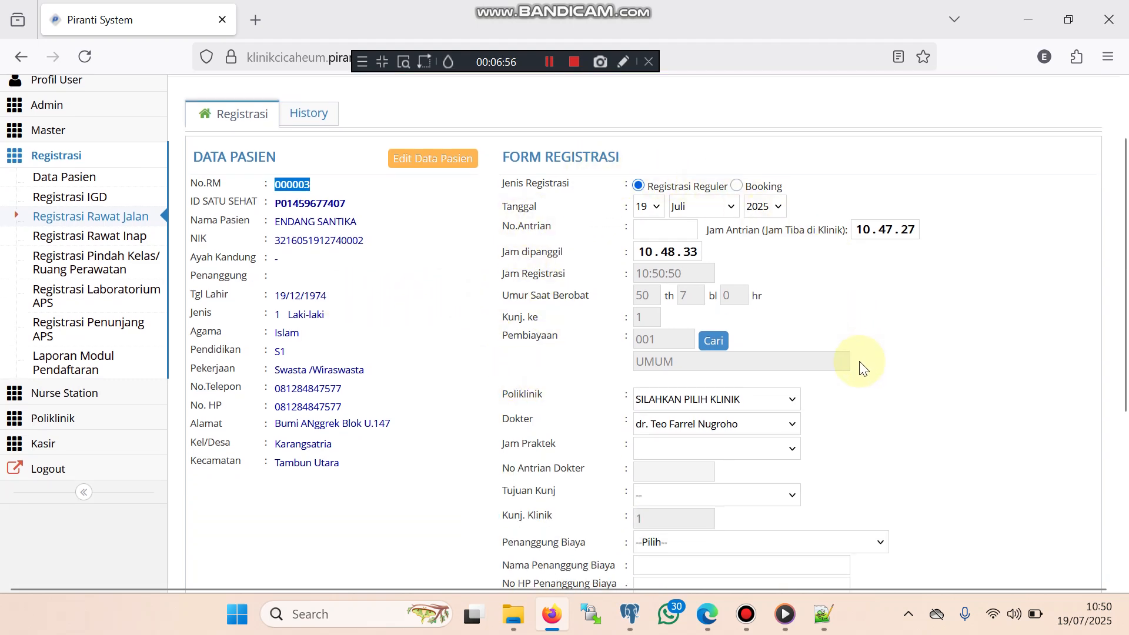
click(781, 400)
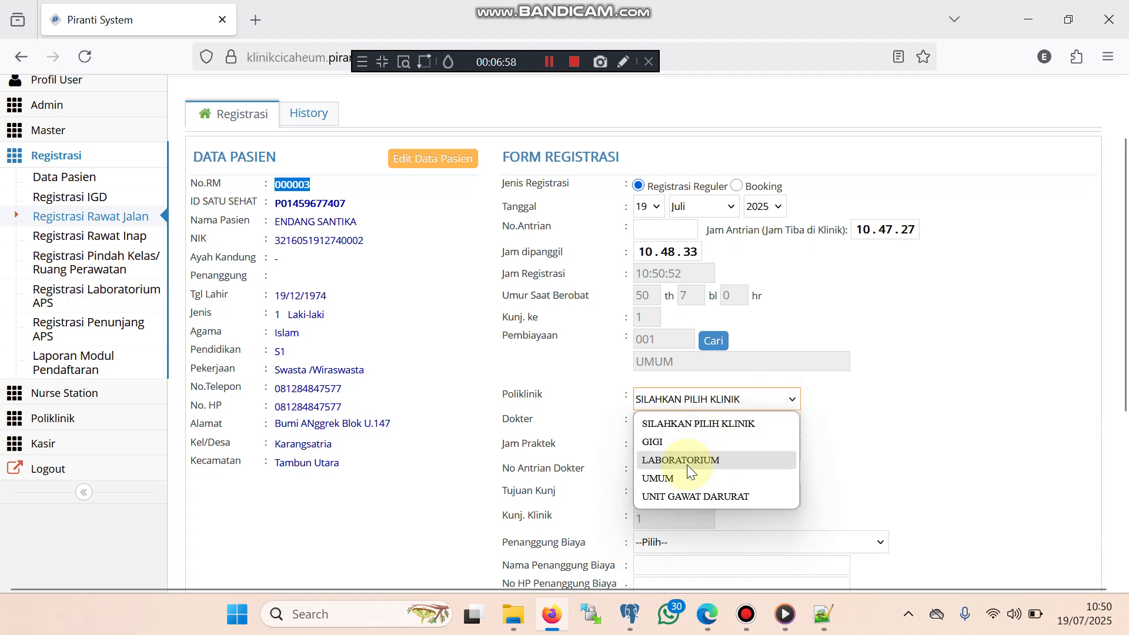
click(683, 482)
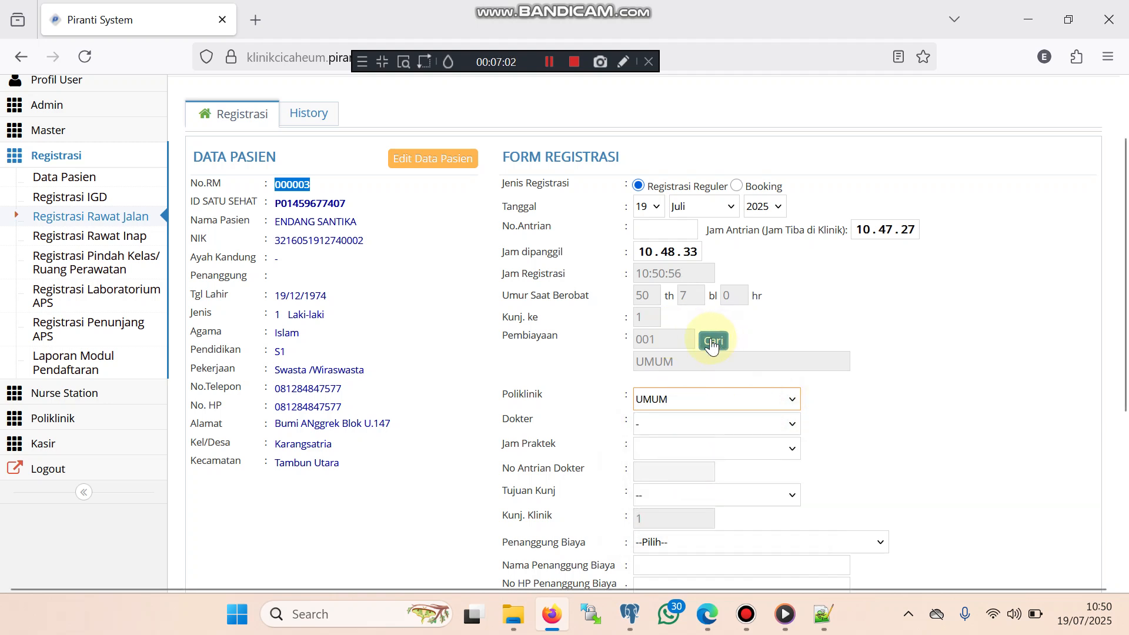
click(686, 366)
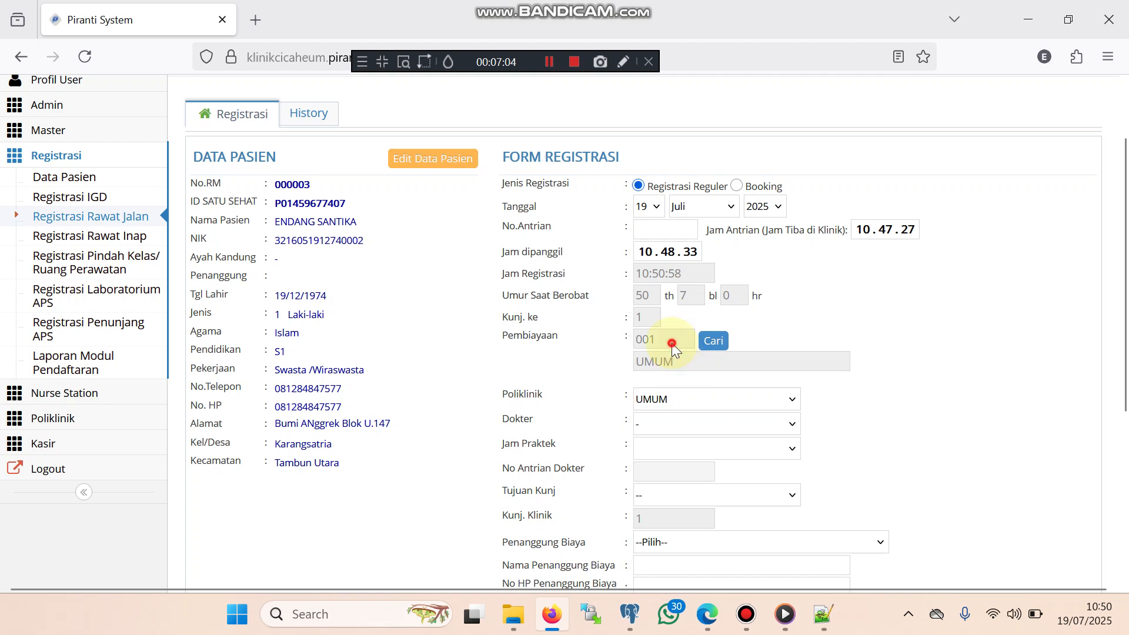
click(689, 426)
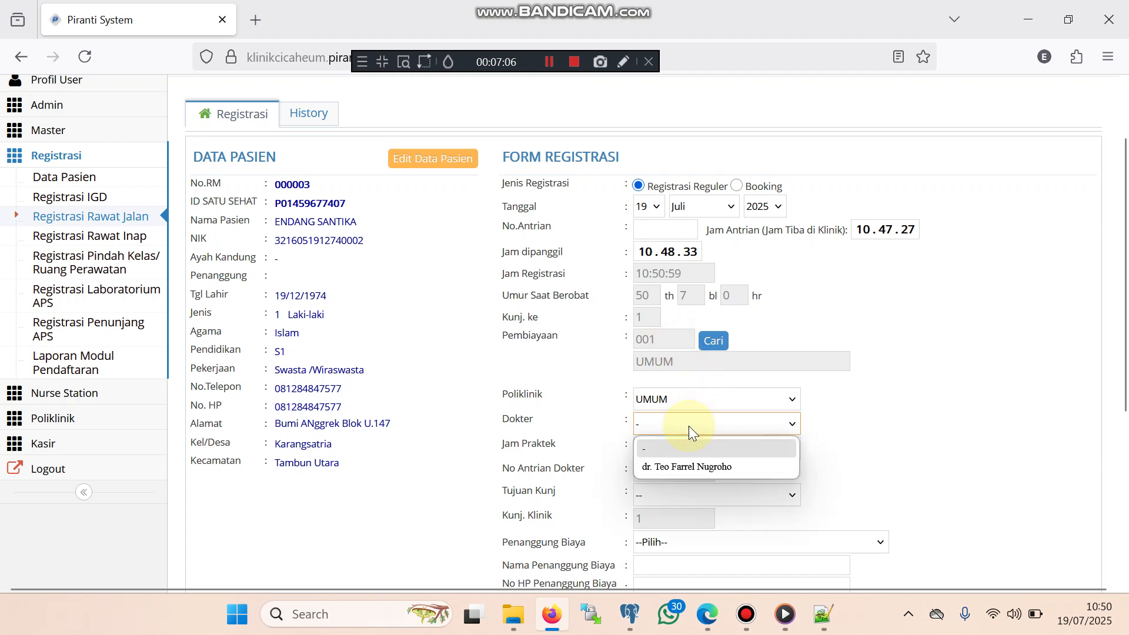
click(673, 463)
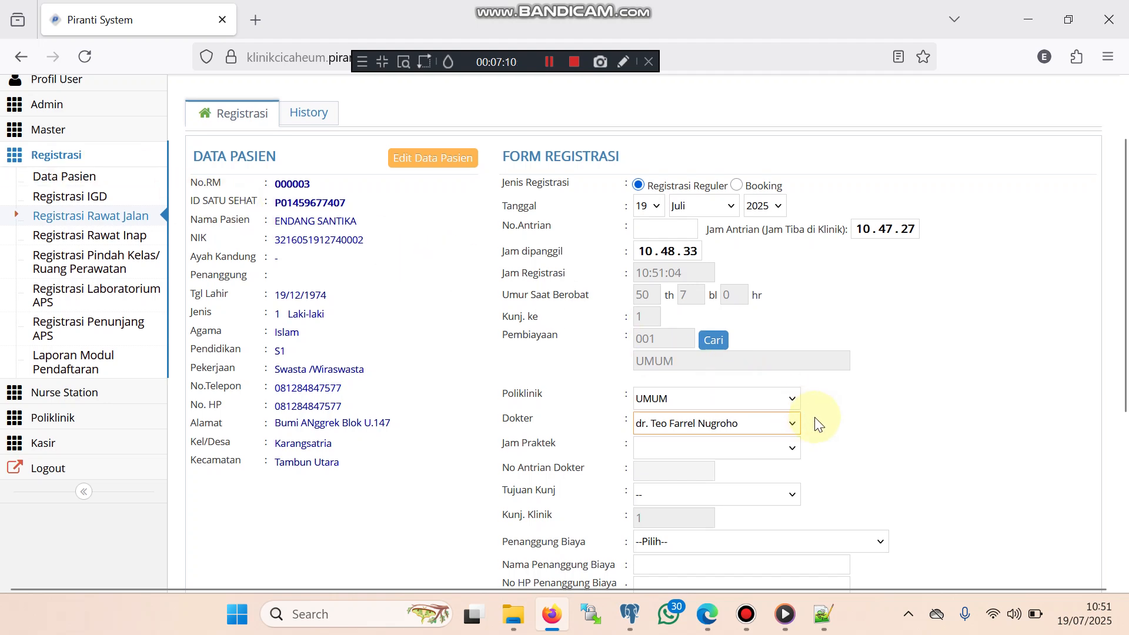
Set Tujuan Kunj to Berobat and Penanggung Biaya to Diri Sendiri
scroll(788, 399, down, 2)
click(790, 360)
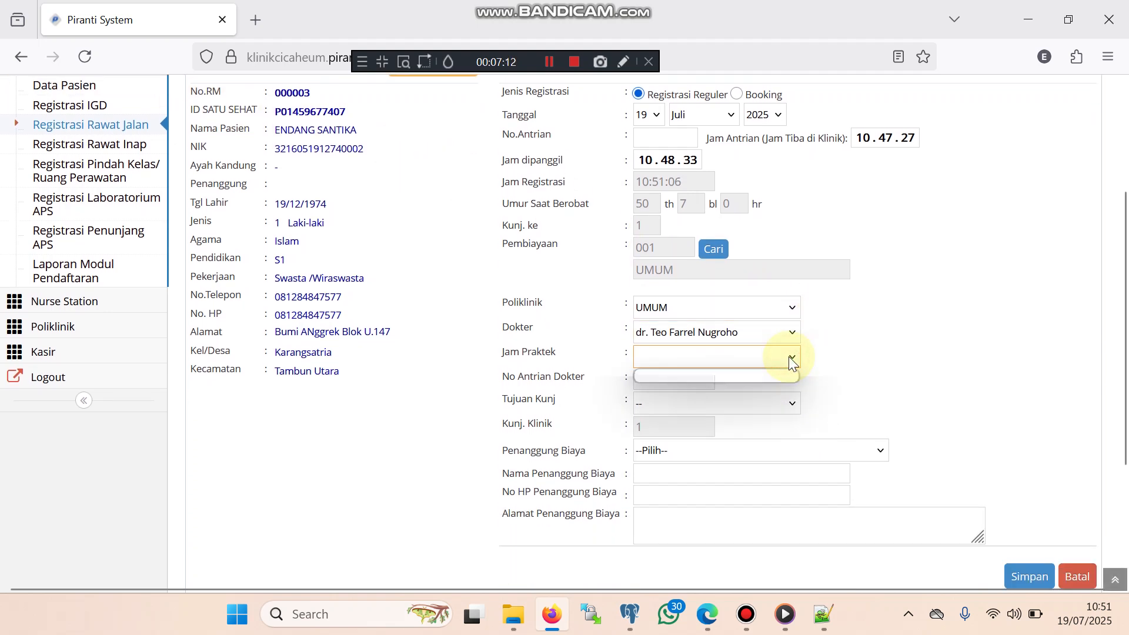
click(788, 356)
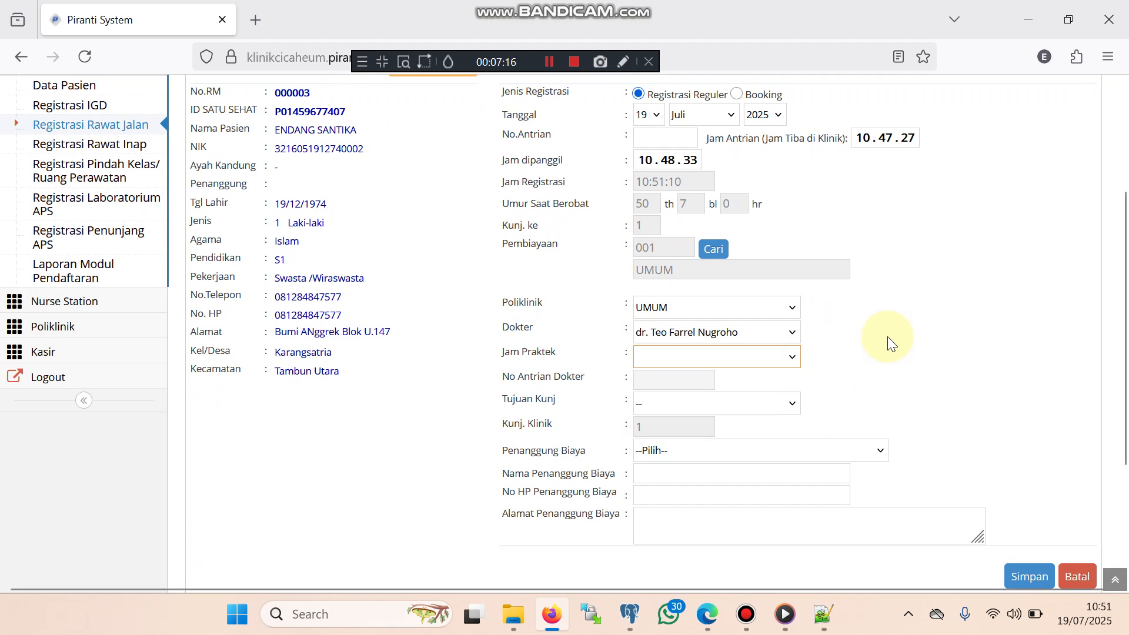
click(755, 402)
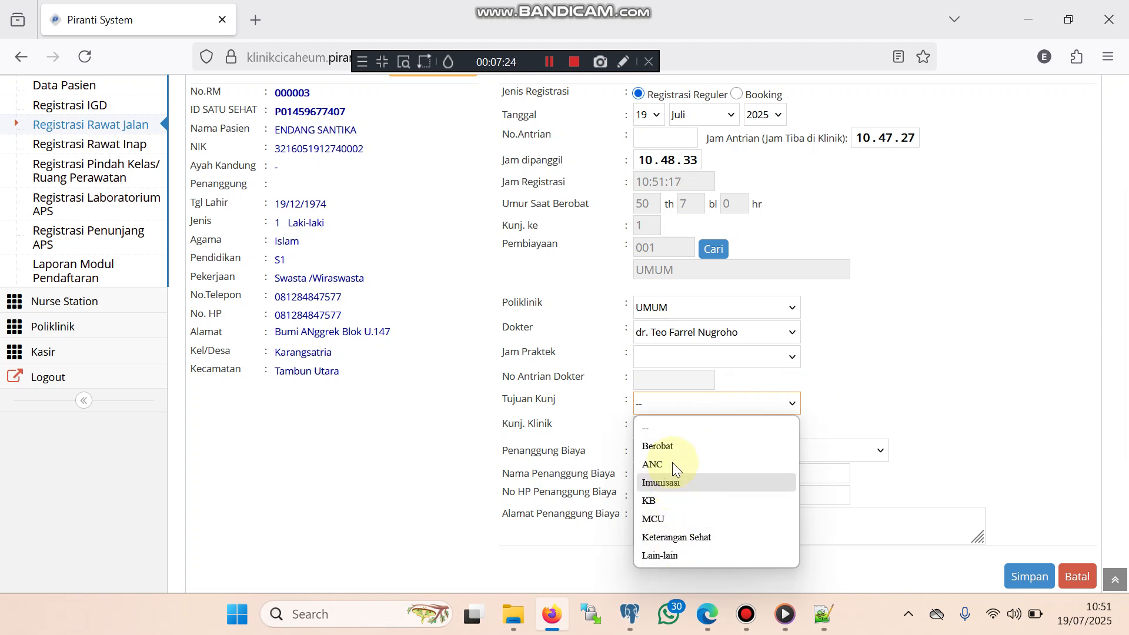
click(671, 446)
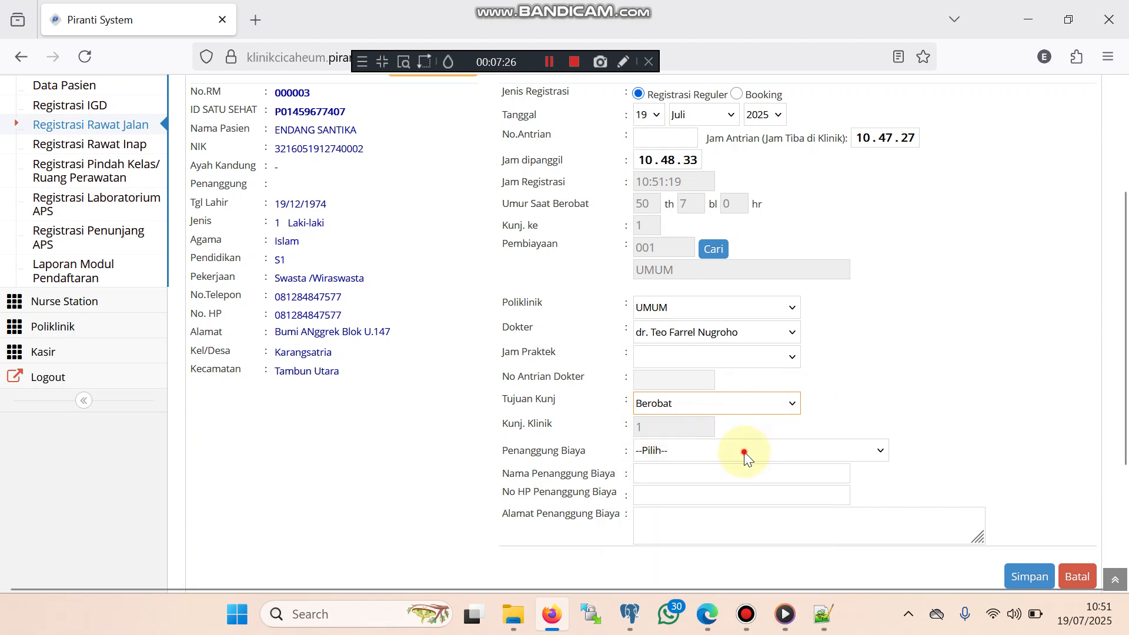
click(744, 452)
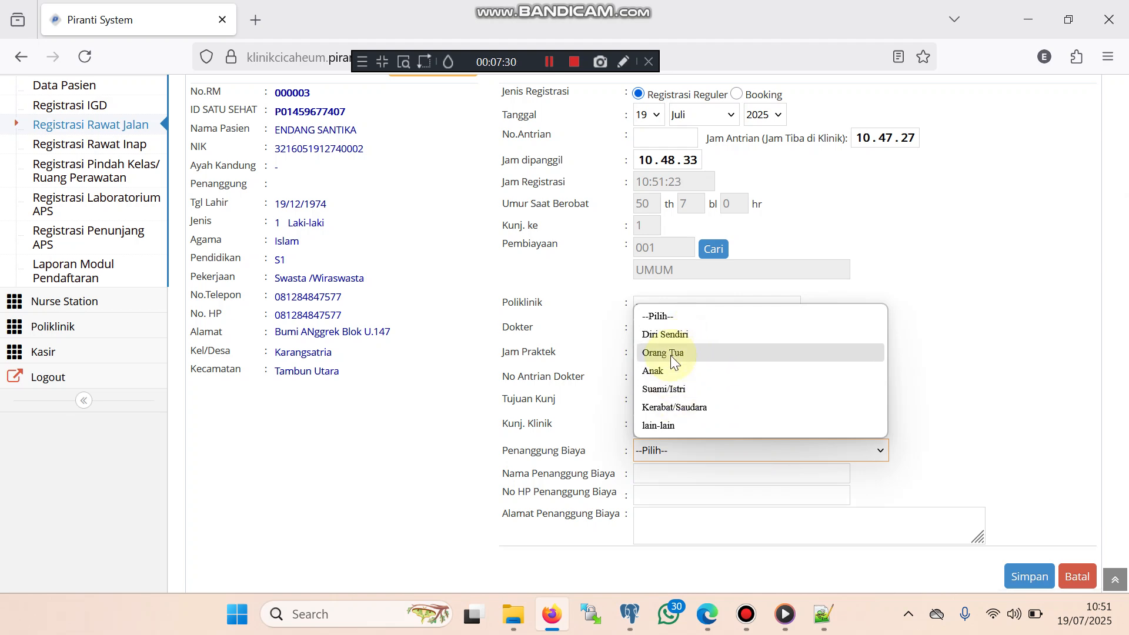
click(671, 334)
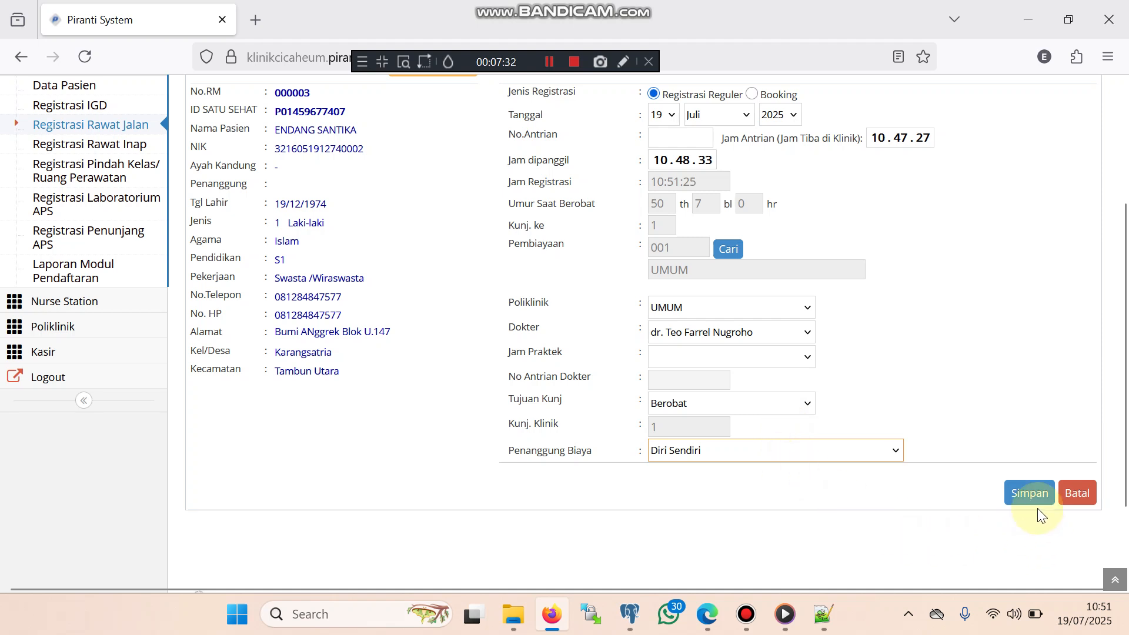
Save the registration as queue A-001 and reopen the visit from the Data Kunjungan list
click(1029, 494)
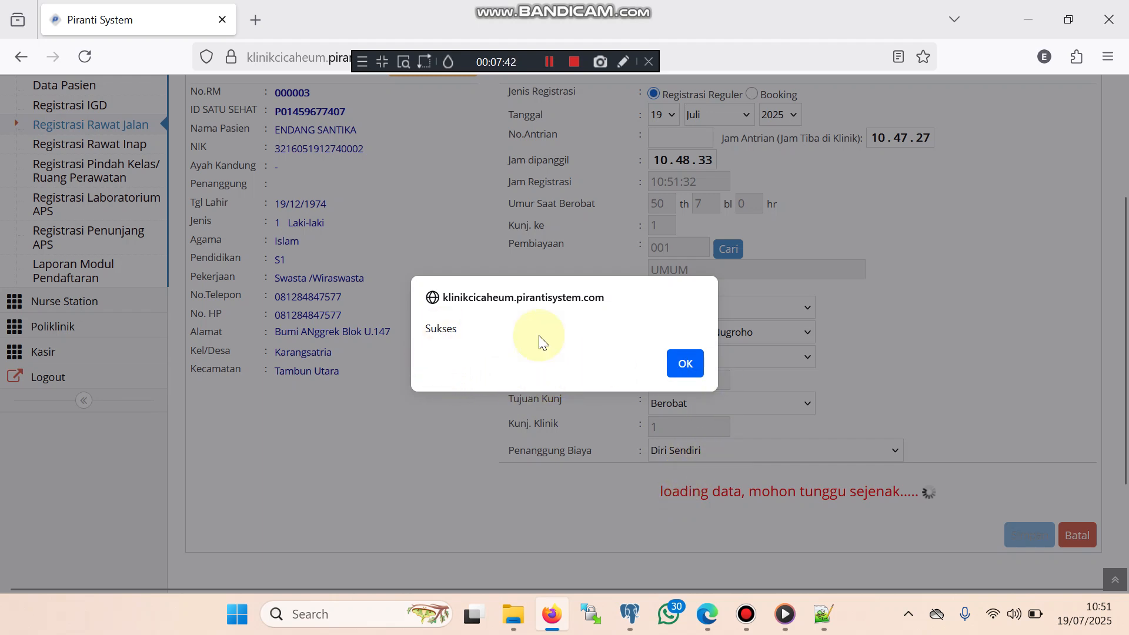
click(684, 364)
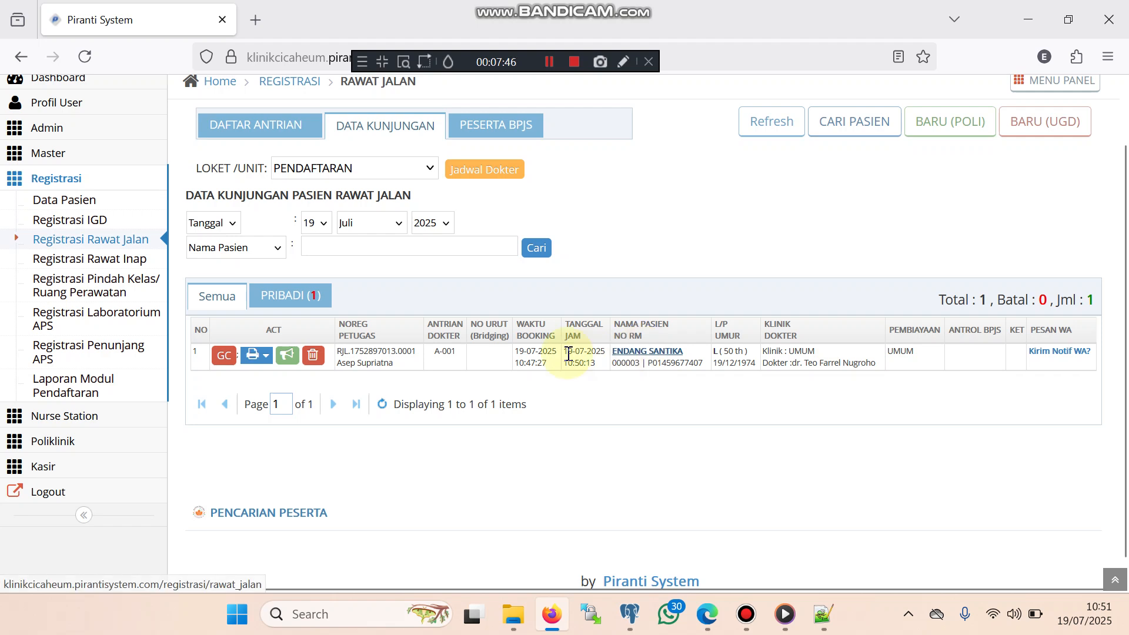
double_click(448, 352)
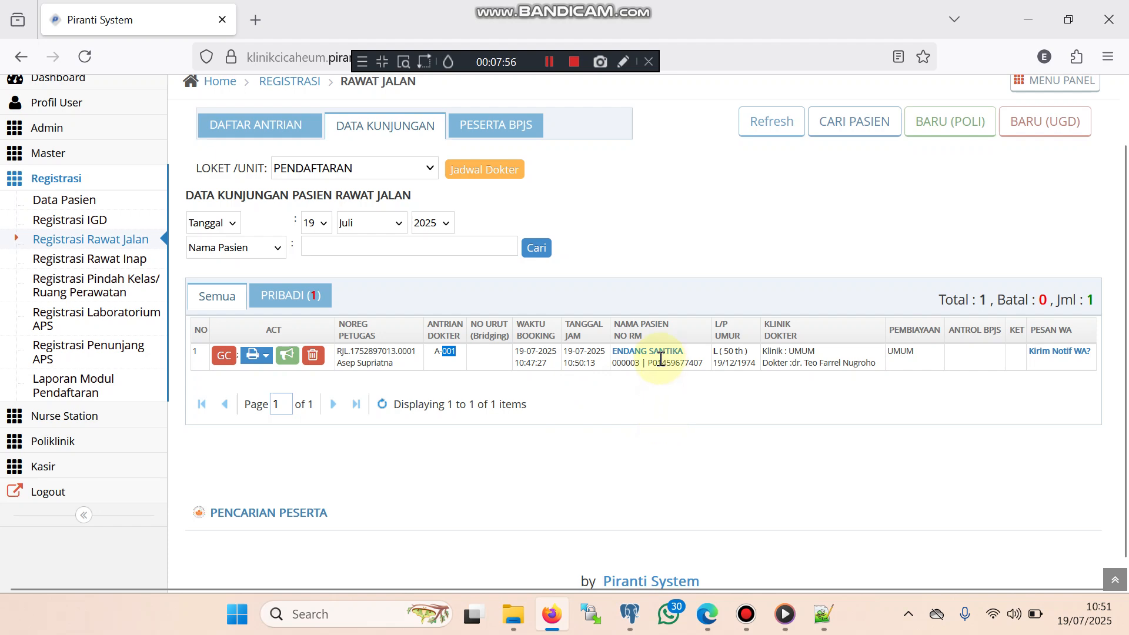
click(639, 356)
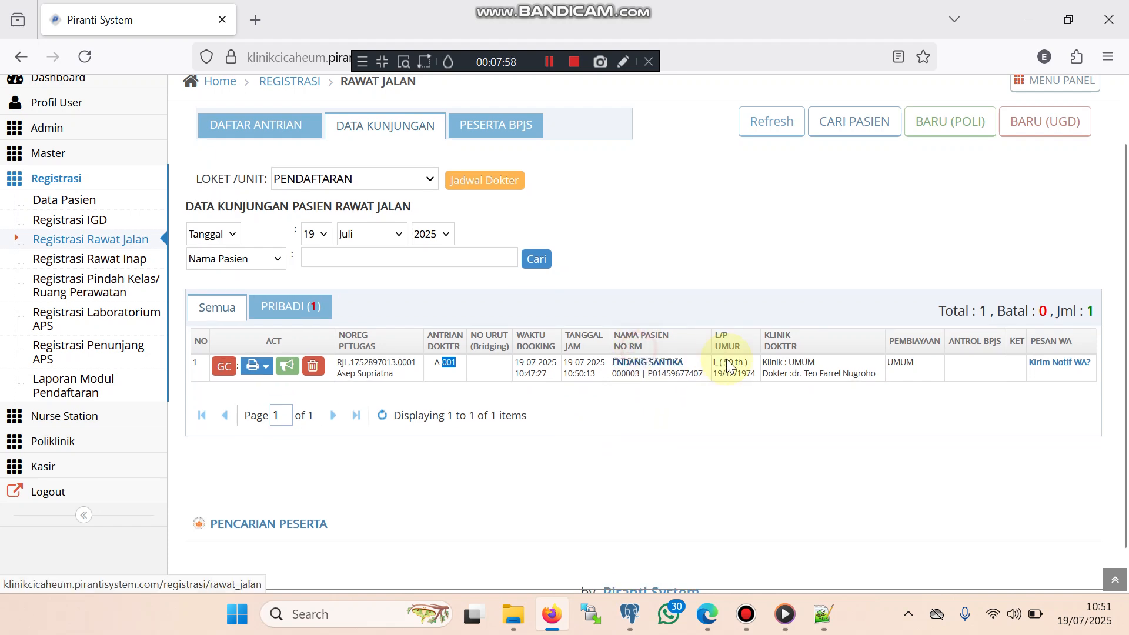
scroll(782, 373, down, 2)
Try Anak, then Orang Tua, as the visit's cost bearer
scroll(829, 367, down, 2)
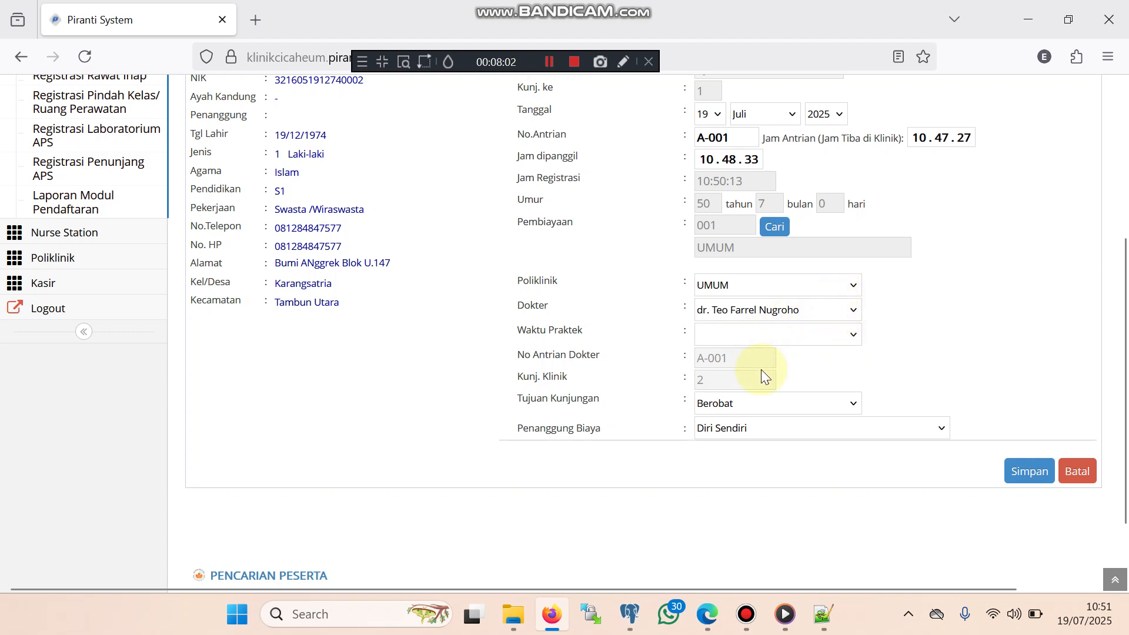
click(760, 424)
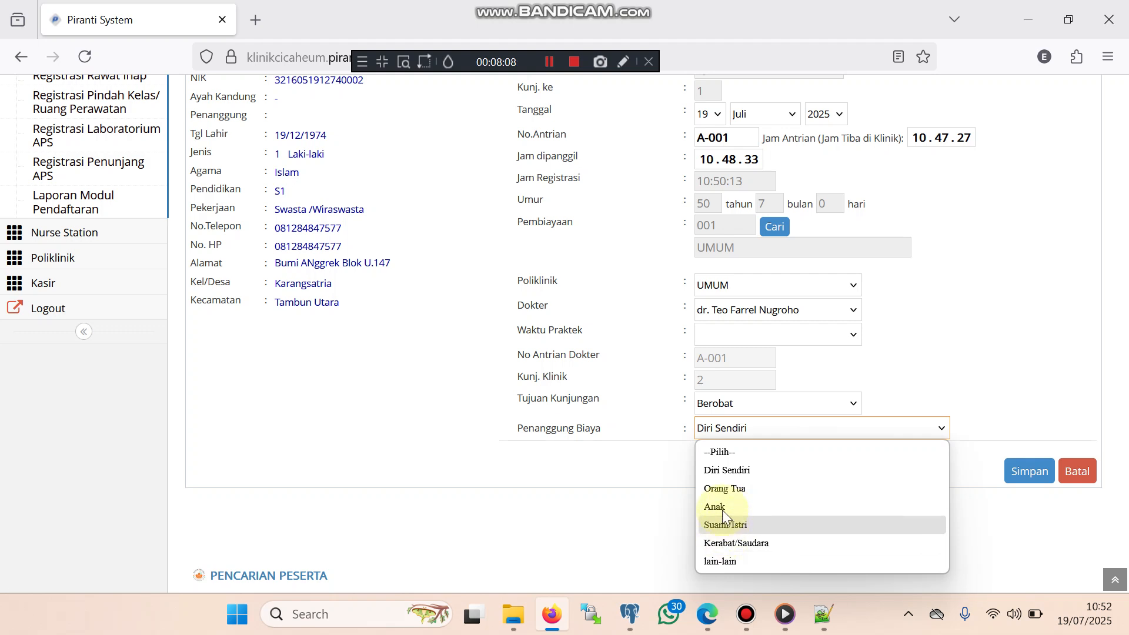
click(723, 509)
click(748, 426)
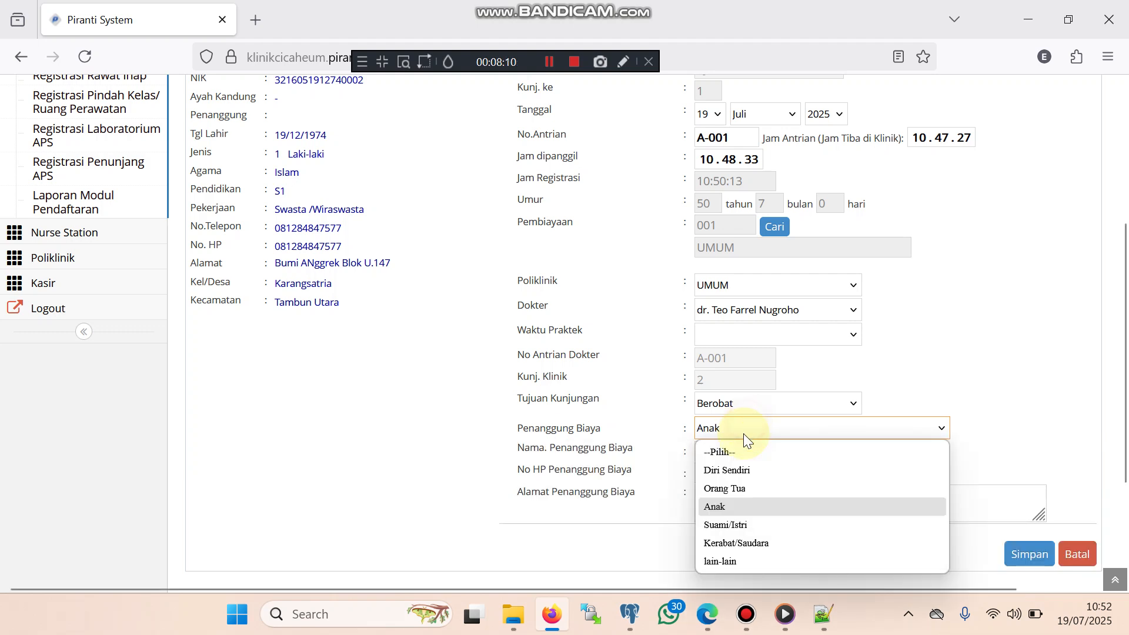
click(735, 488)
Set payment to KARYAWAN with cost bearer Diri Sendiri and save the visit
scroll(757, 415, up, 3)
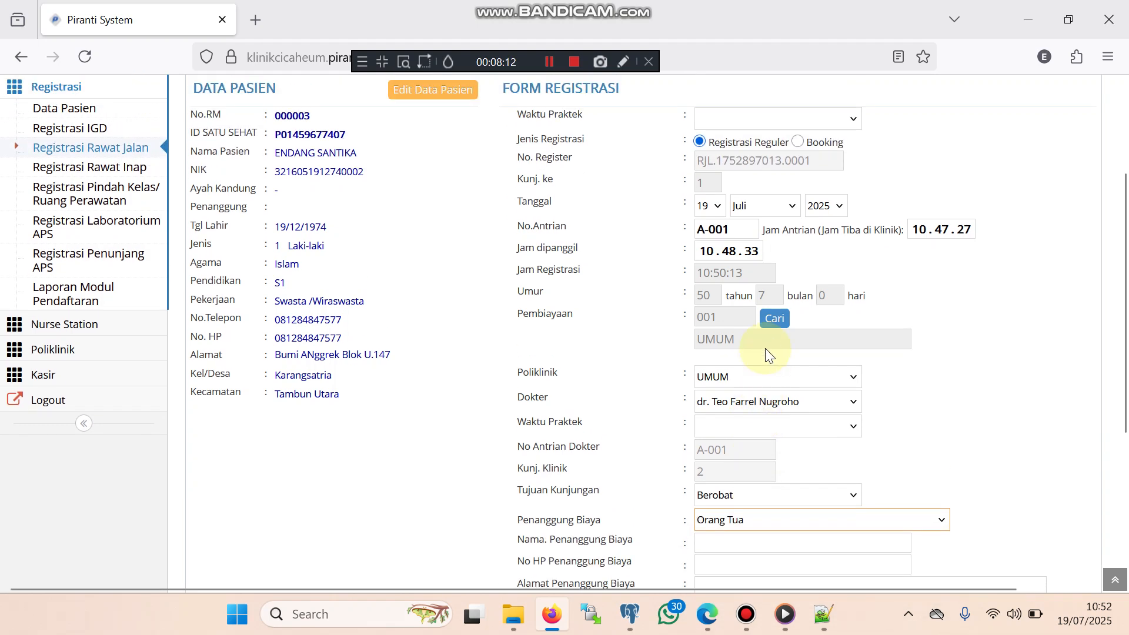
click(775, 321)
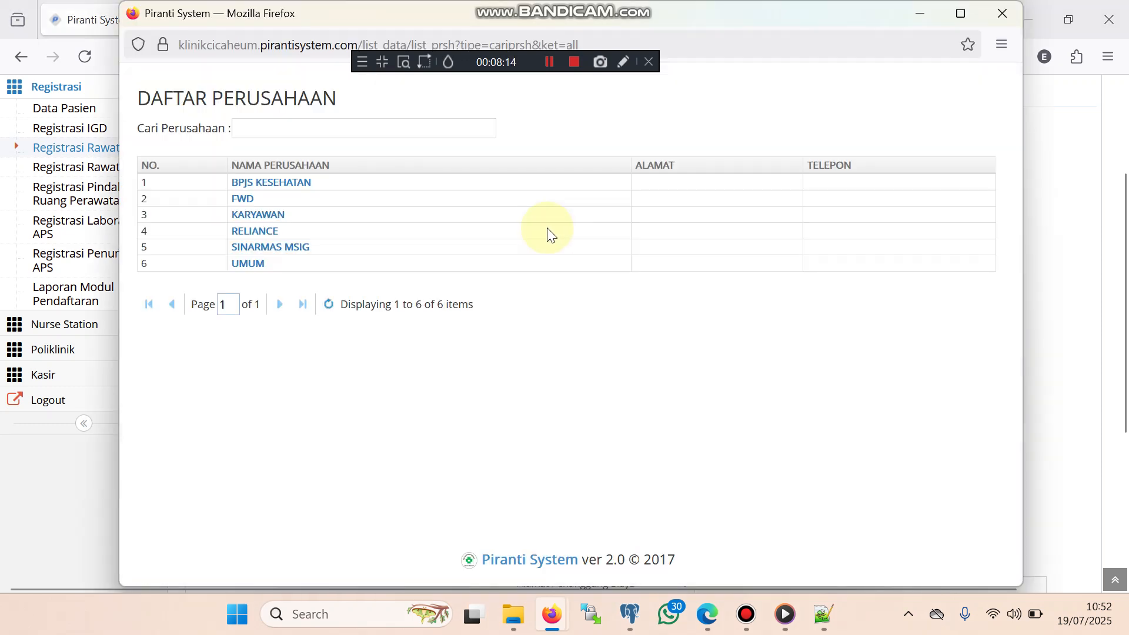
click(259, 214)
scroll(792, 405, down, 3)
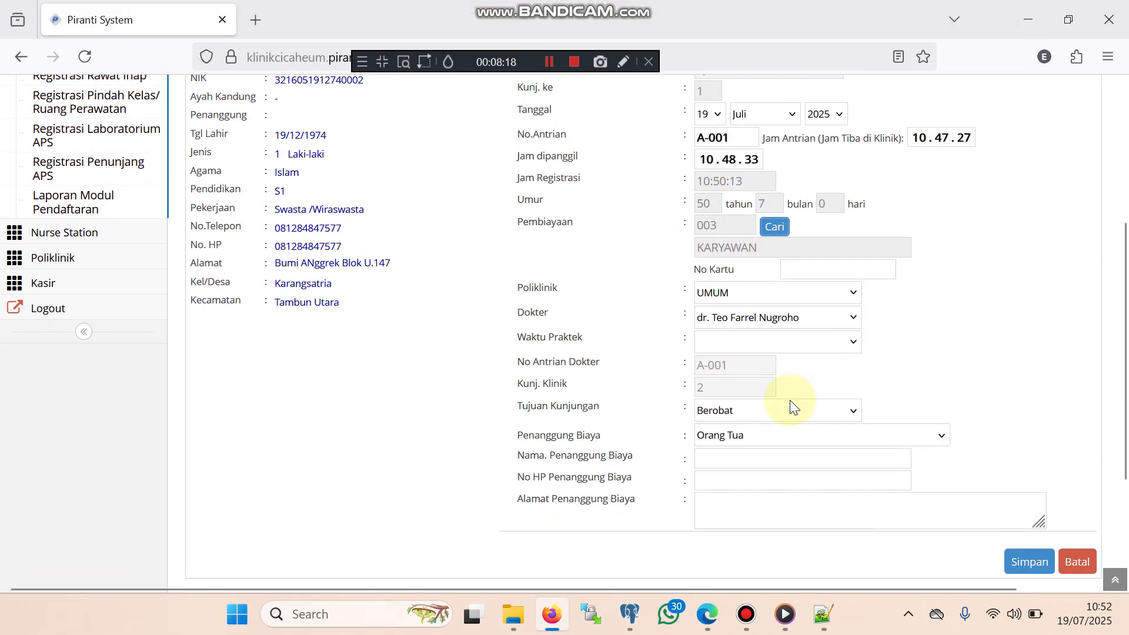
click(783, 431)
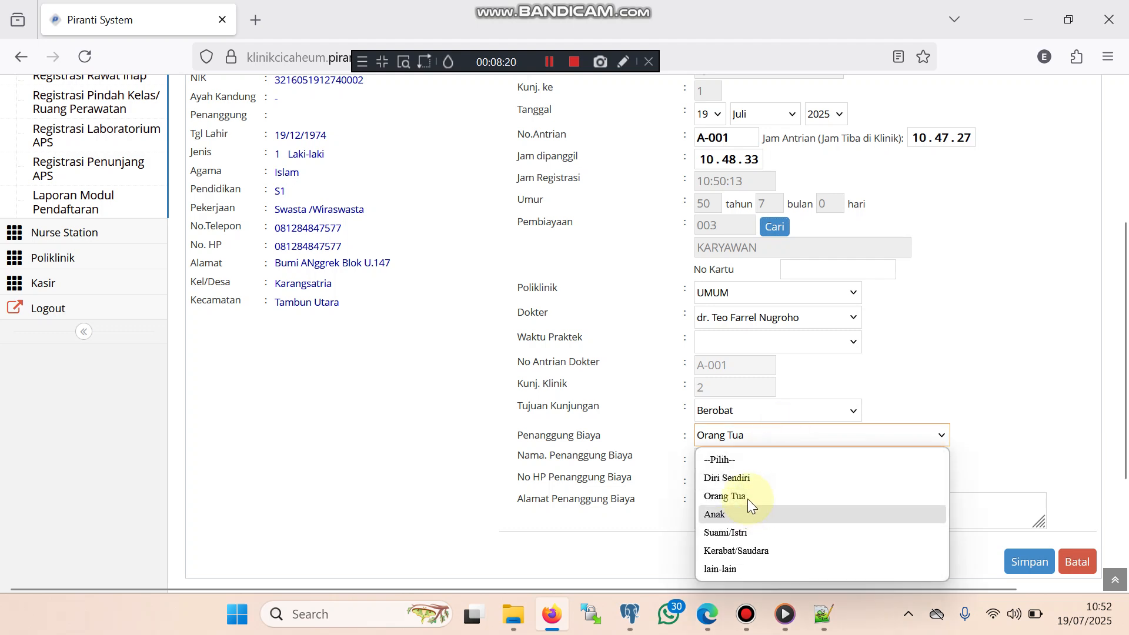
click(747, 479)
click(1029, 479)
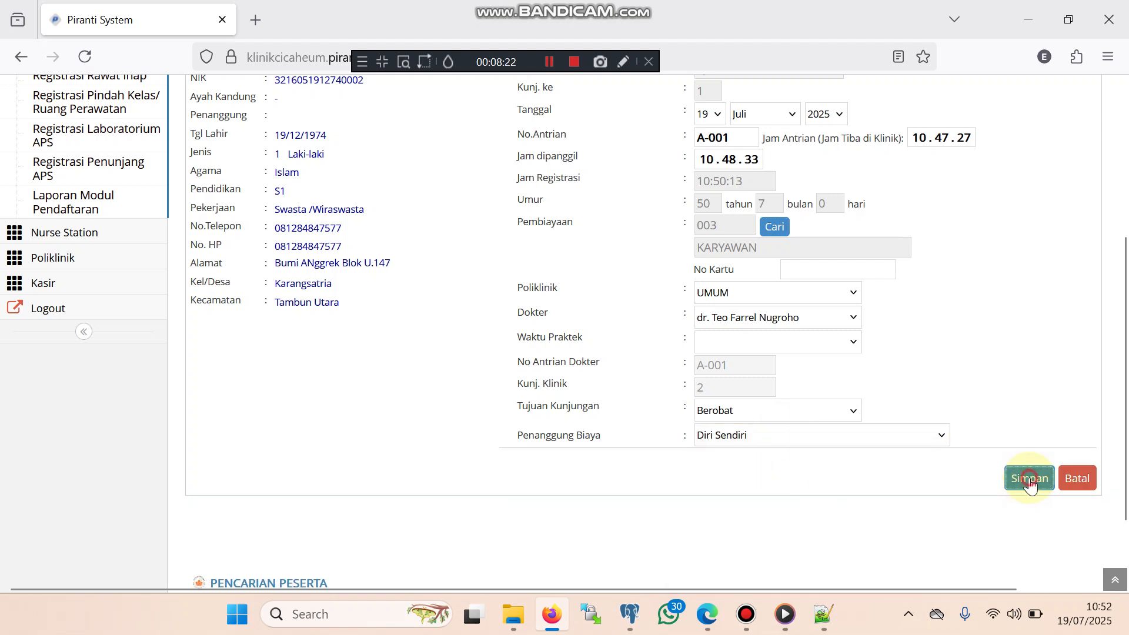
click(676, 368)
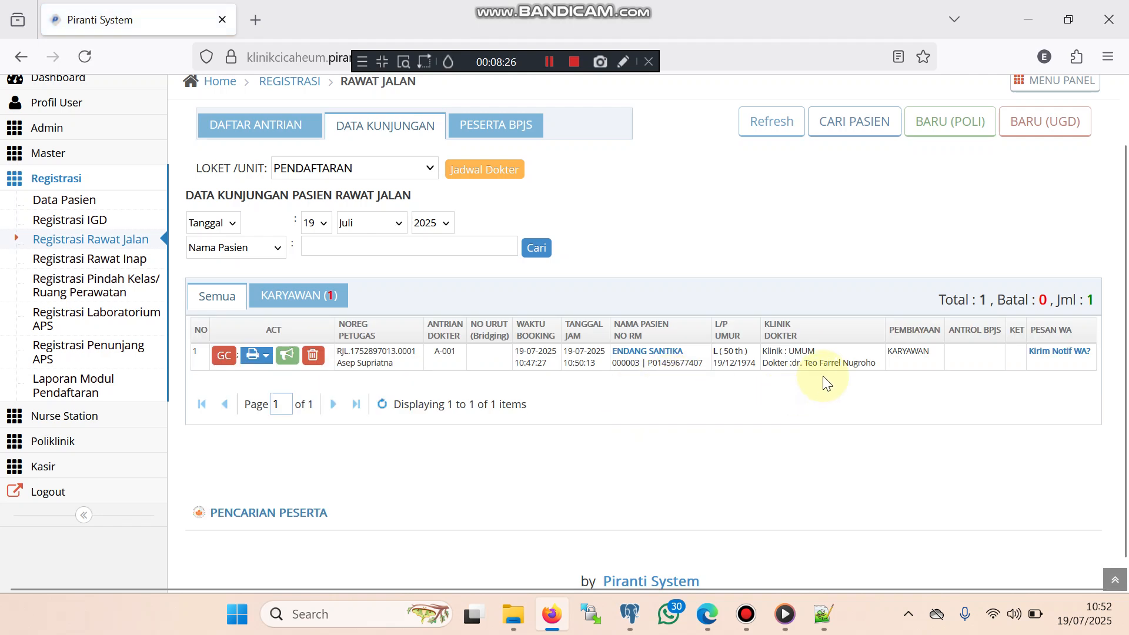
Reopen the visit registration, change the payment type from KARYAWAN to UMUM, and save
double_click(894, 353)
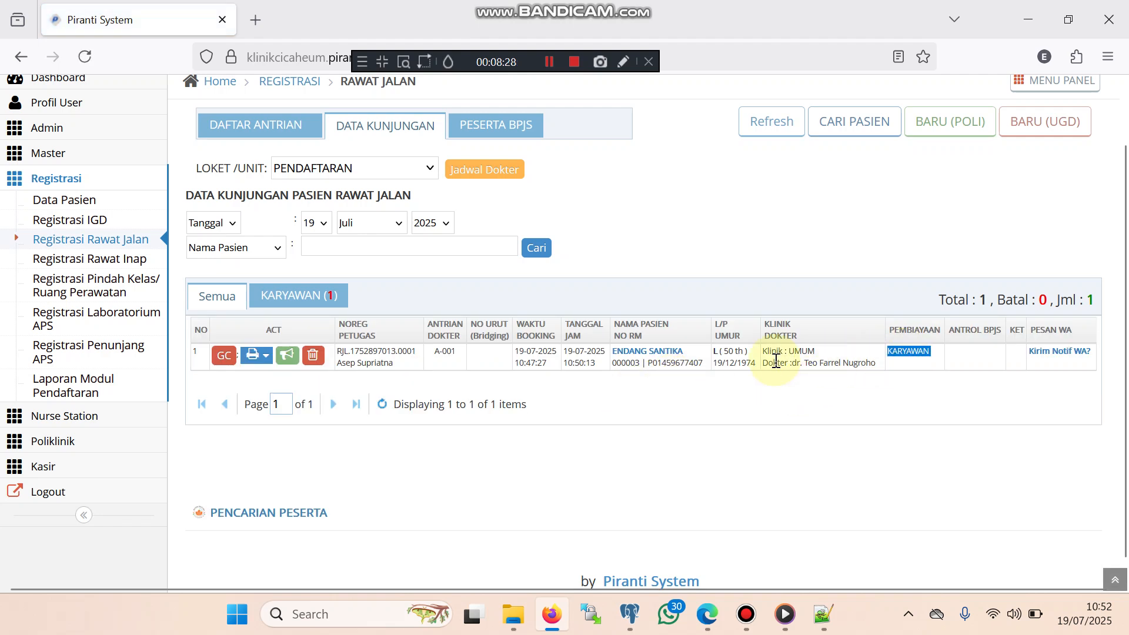
click(662, 355)
click(781, 417)
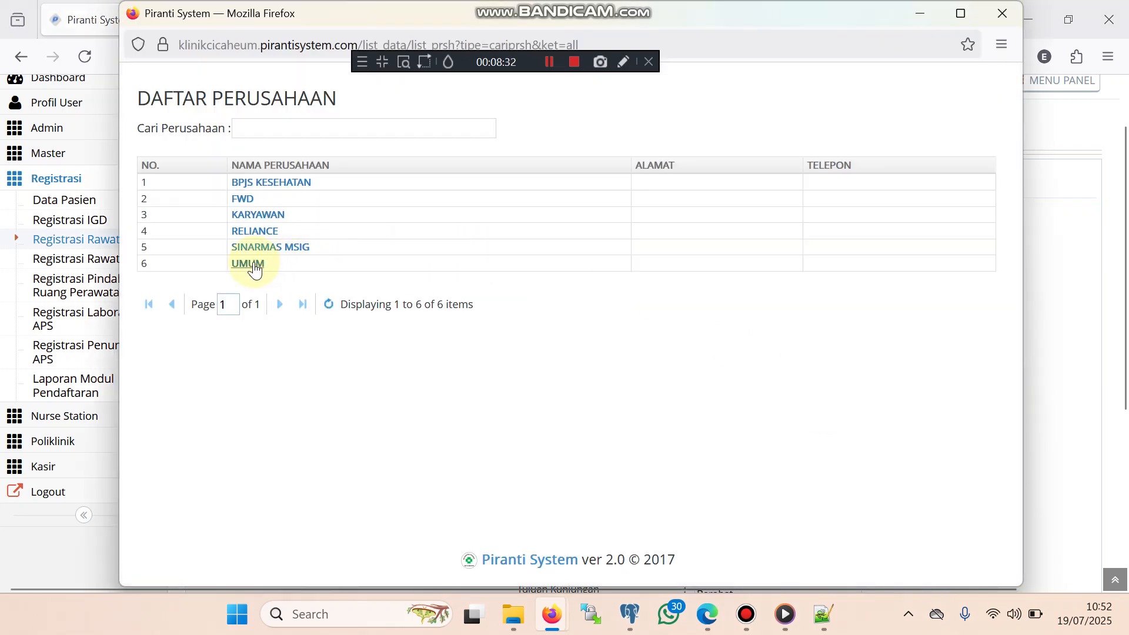
click(254, 270)
scroll(847, 424, down, 3)
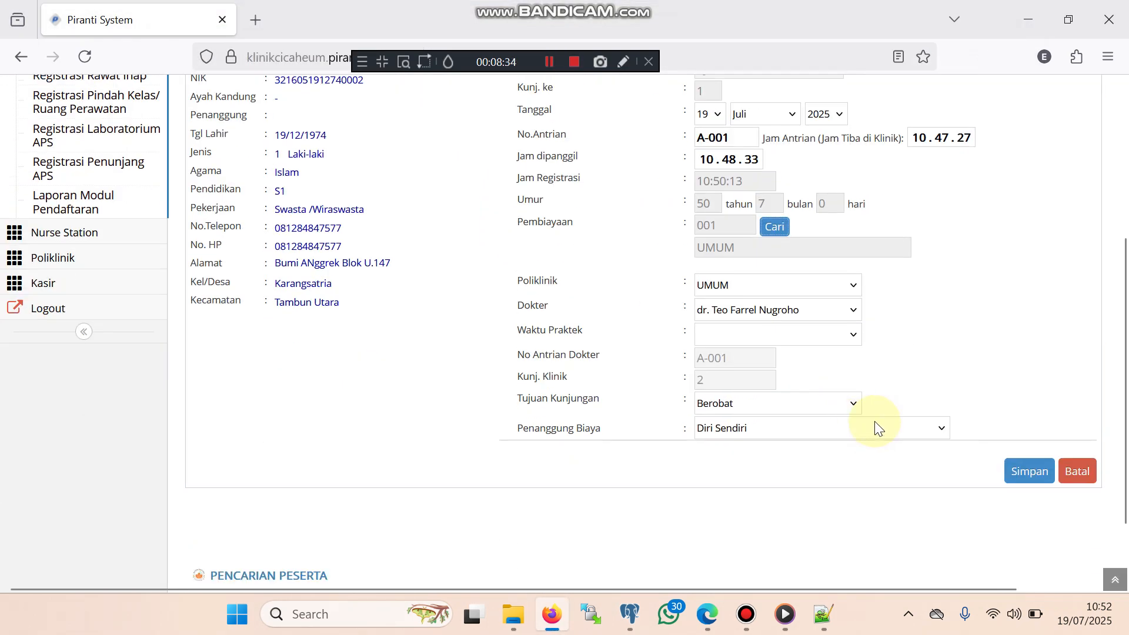
click(1023, 470)
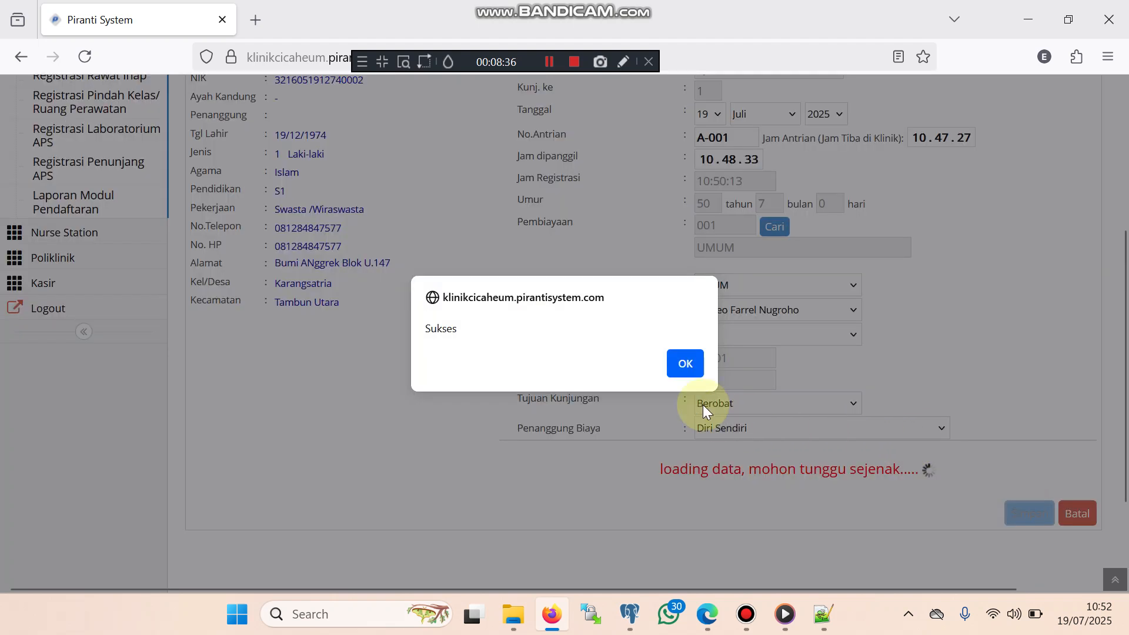
click(687, 361)
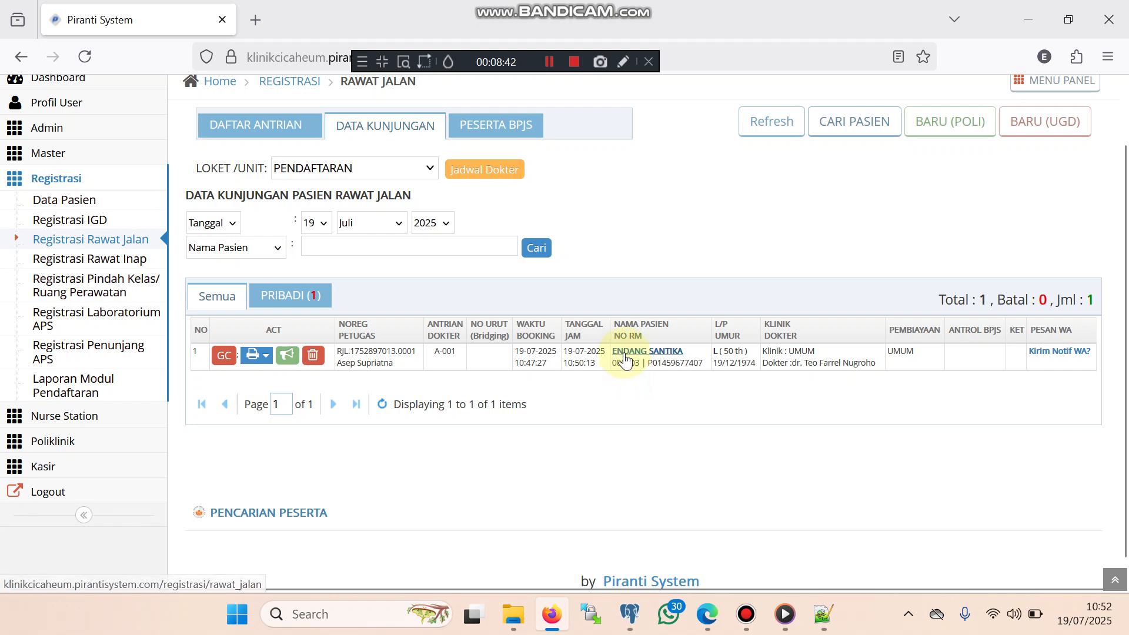
click(264, 355)
scroll(462, 367, down, 1)
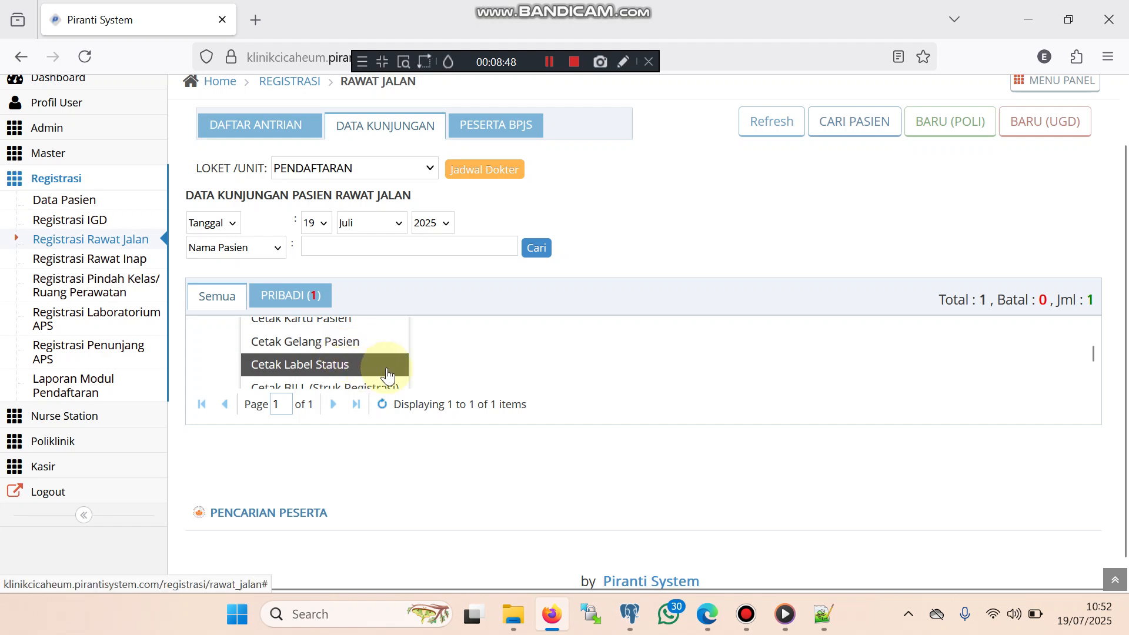
click(345, 387)
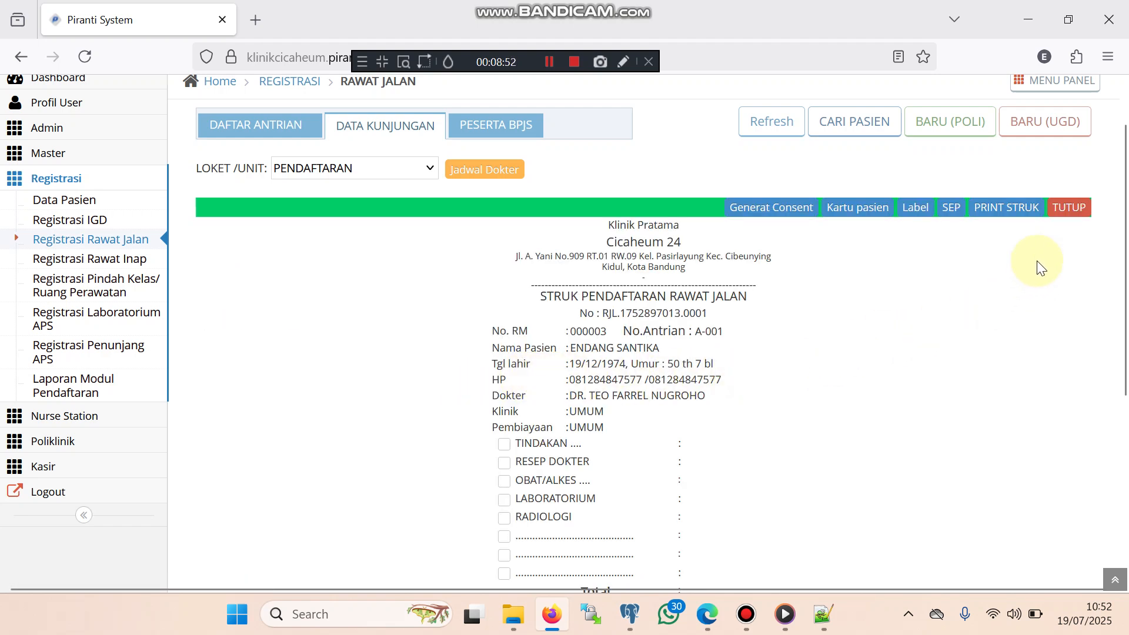
click(1067, 213)
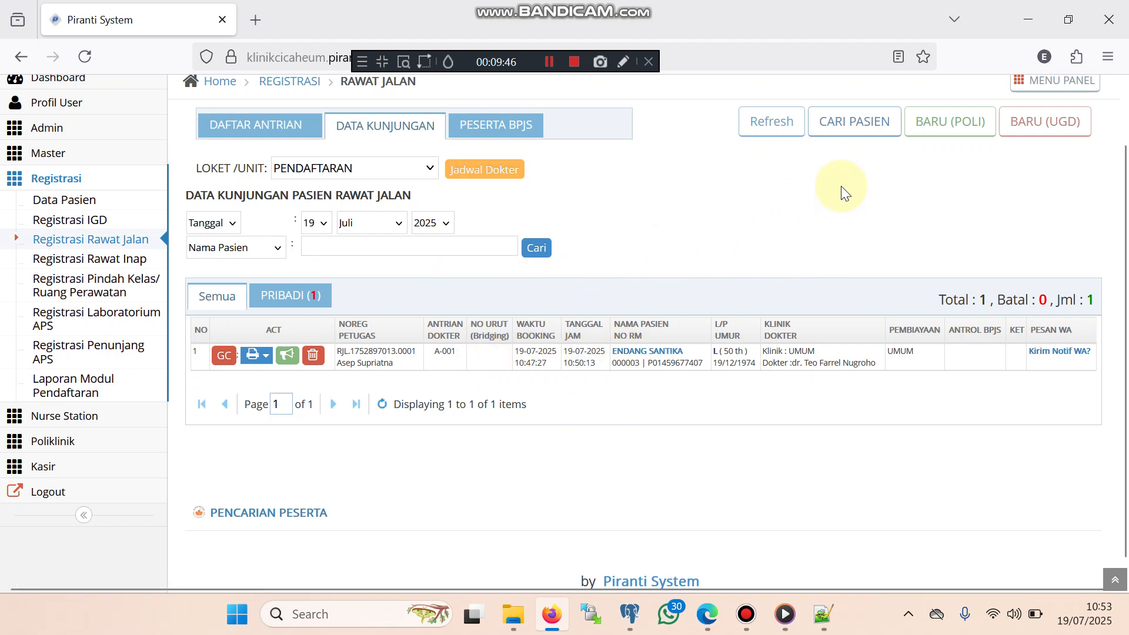
Filter the patient search by the name 'TES'
click(850, 134)
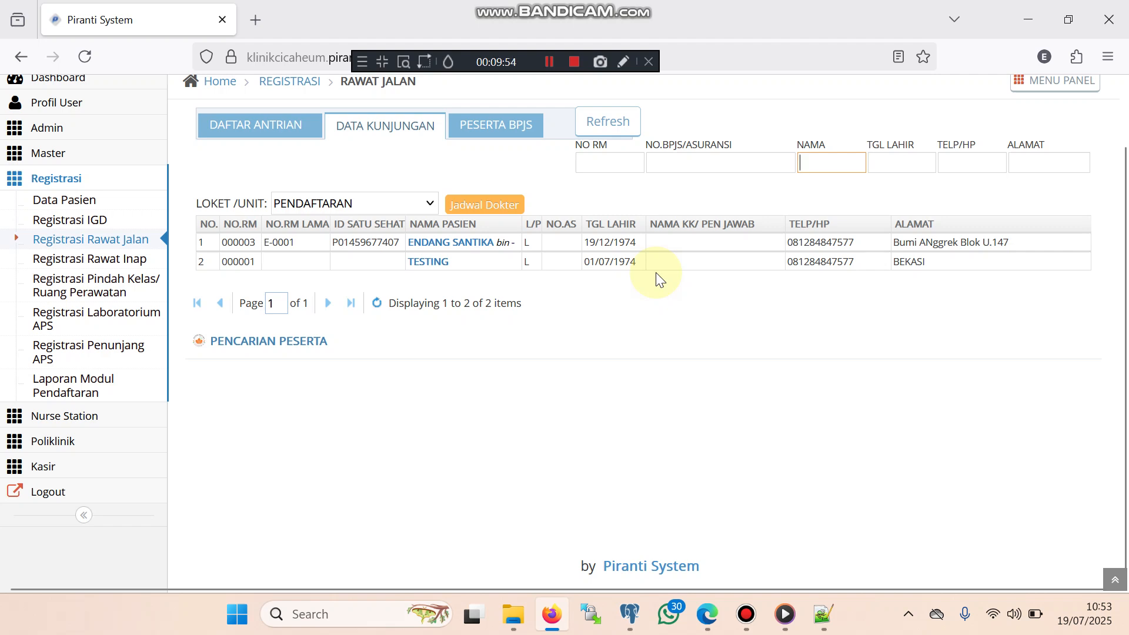
text(TES)
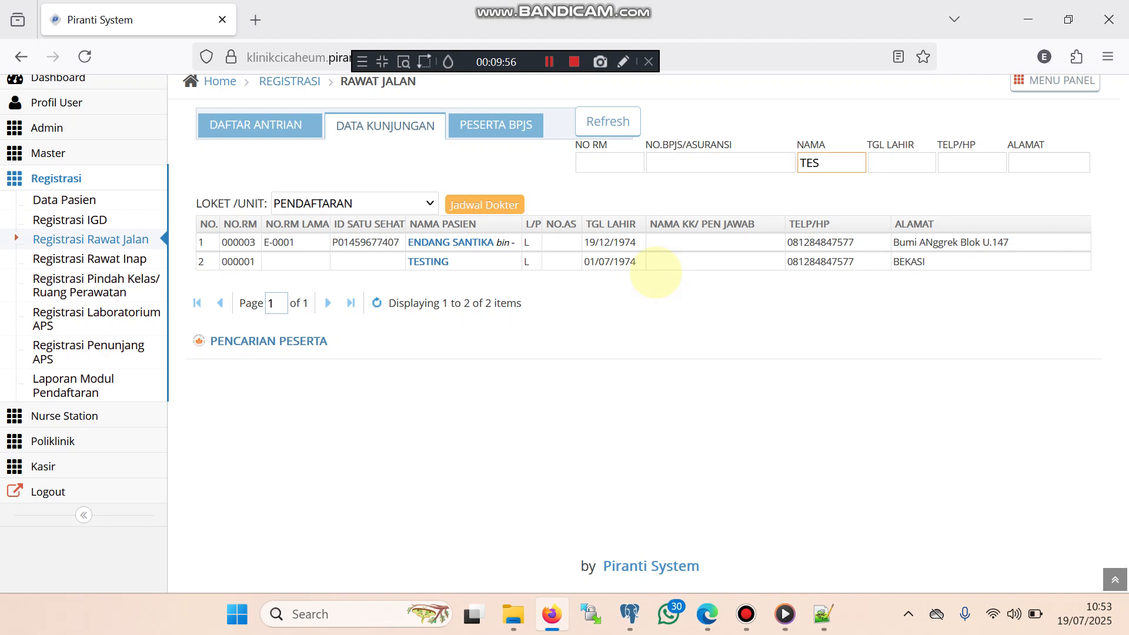